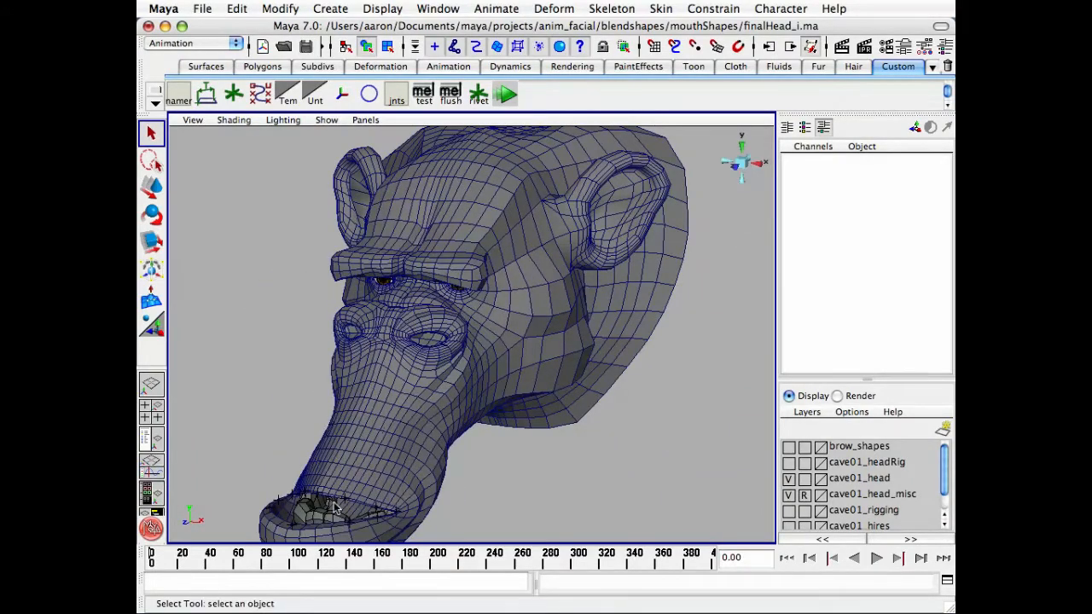
# Step: Try moving the left upper lip joint upward to test the mouth deformation, undo the move and clear the selection
pyautogui.click(348, 499)
pyautogui.press('w')
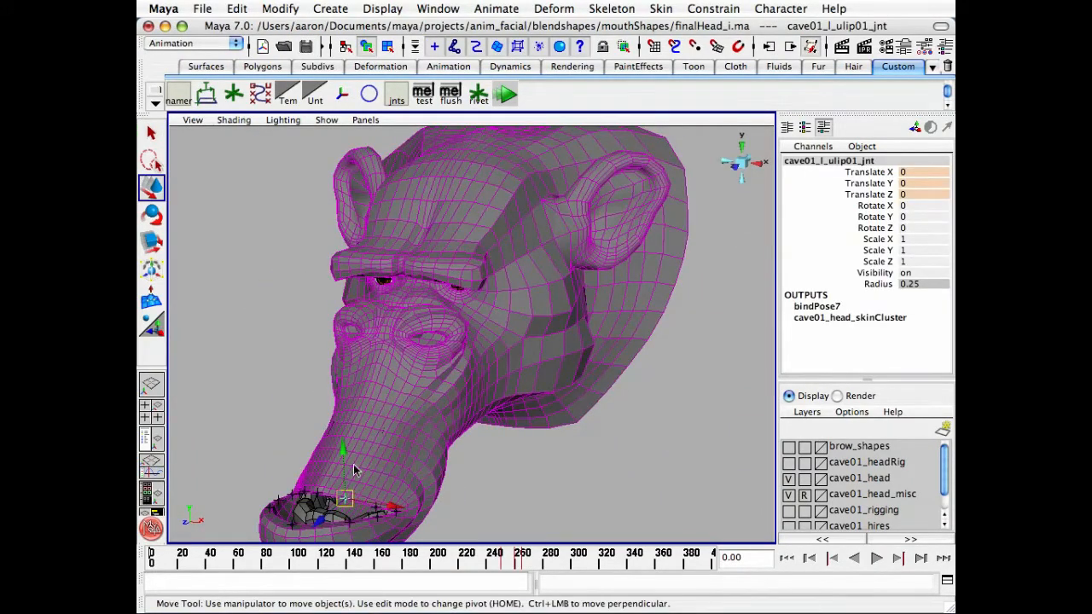
pyautogui.moveTo(343, 458); pyautogui.dragTo(342, 411)
pyautogui.press('z')
pyautogui.click(598, 444)
# Step: Examine the head's brow and eye area from the front and the sides in its neutral pose at frame 0
pyautogui.keyDown('alt'); pyautogui.moveTo(586, 367); pyautogui.dragTo(588, 357); pyautogui.keyUp('alt')
pyautogui.keyDown('alt'); pyautogui.moveTo(588, 358); pyautogui.dragTo(593, 381, button='middle'); pyautogui.keyUp('alt')
pyautogui.keyDown('alt'); pyautogui.moveTo(593, 380); pyautogui.dragTo(587, 393, button='right'); pyautogui.keyUp('alt')
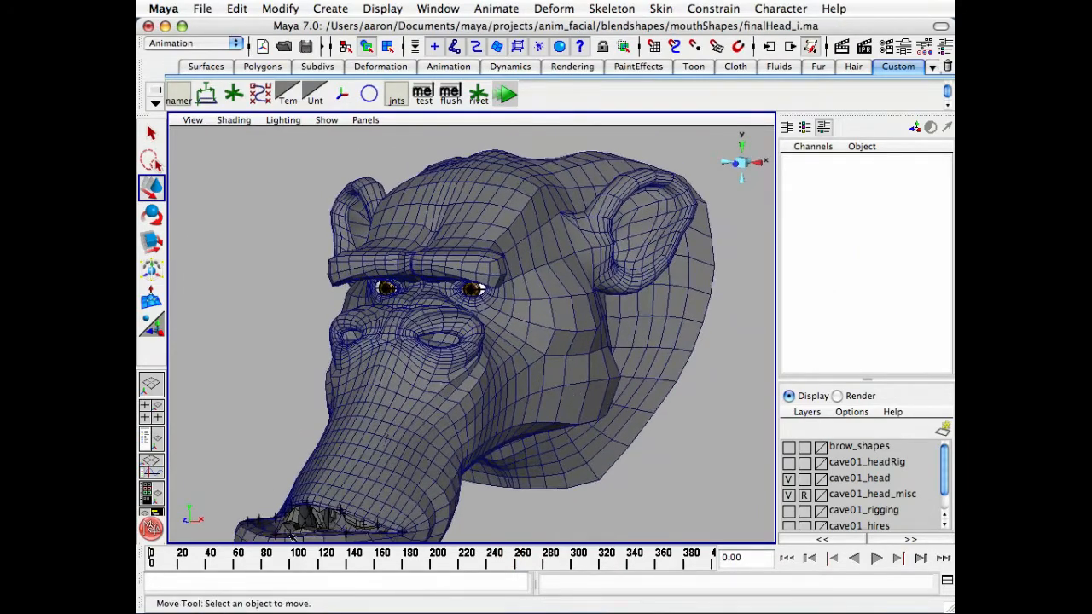
pyautogui.moveTo(252, 560); pyautogui.dragTo(151, 560)
pyautogui.keyDown('alt'); pyautogui.moveTo(672, 364); pyautogui.dragTo(590, 381, button='right'); pyautogui.keyUp('alt')
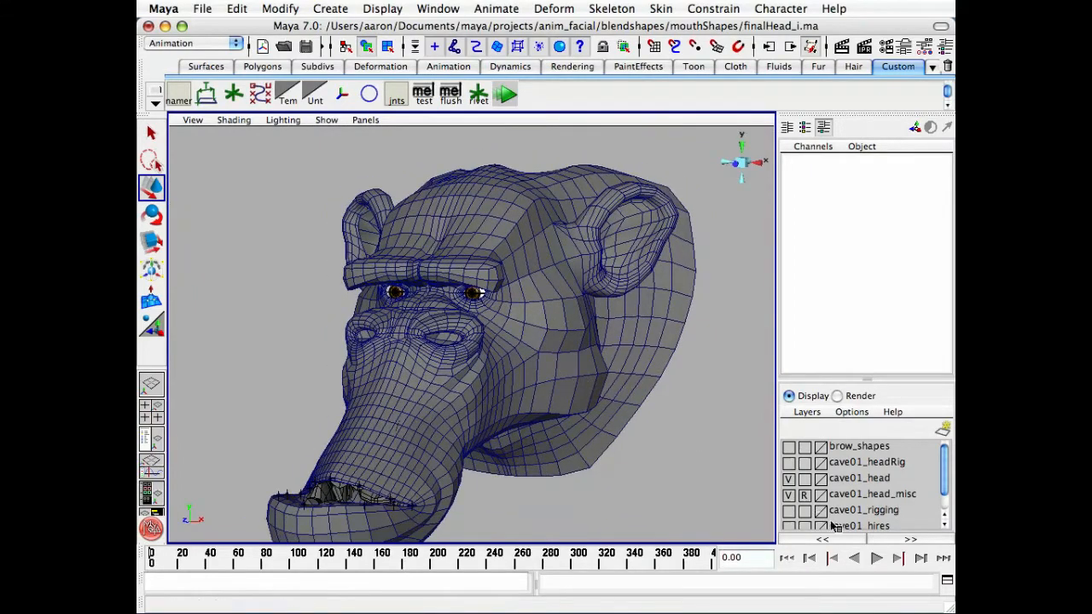
pyautogui.keyDown('alt'); pyautogui.moveTo(636, 449); pyautogui.dragTo(639, 454, button='middle'); pyautogui.keyUp('alt')
pyautogui.keyDown('alt'); pyautogui.moveTo(640, 454); pyautogui.dragTo(716, 434, button='right'); pyautogui.keyUp('alt')
pyautogui.keyDown('alt'); pyautogui.moveTo(580, 397); pyautogui.dragTo(588, 449, button='middle'); pyautogui.keyUp('alt')
pyautogui.keyDown('alt'); pyautogui.moveTo(587, 449); pyautogui.dragTo(619, 414, button='right'); pyautogui.keyUp('alt')
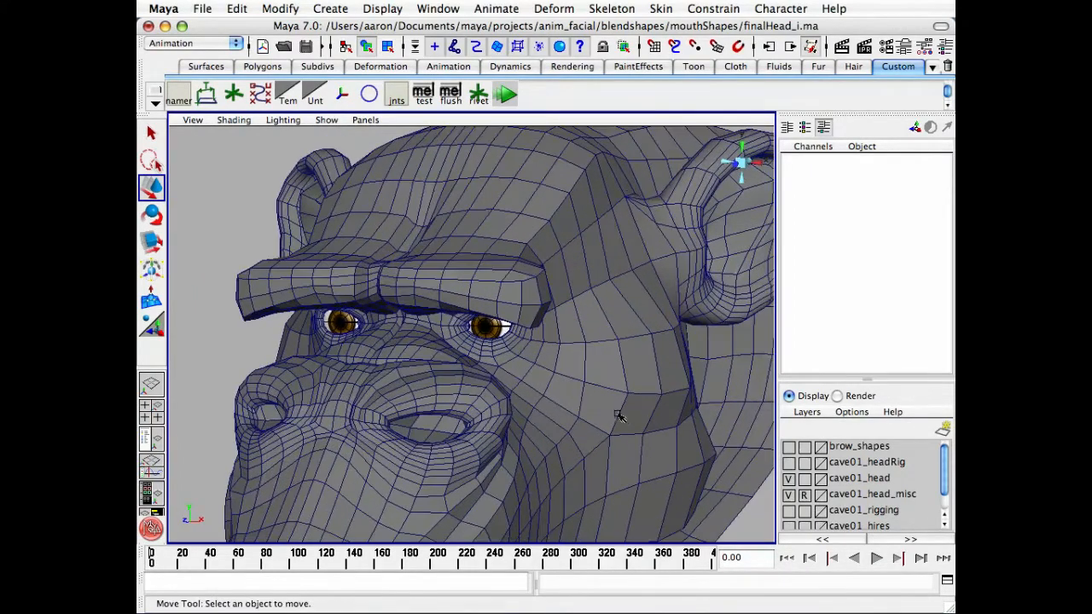
pyautogui.keyDown('alt'); pyautogui.moveTo(619, 414); pyautogui.dragTo(624, 408); pyautogui.keyUp('alt')
pyautogui.keyDown('alt'); pyautogui.moveTo(583, 418); pyautogui.dragTo(585, 461, button='middle'); pyautogui.keyUp('alt')
pyautogui.keyDown('alt'); pyautogui.moveTo(585, 460); pyautogui.dragTo(605, 458, button='right'); pyautogui.keyUp('alt')
pyautogui.keyDown('alt'); pyautogui.moveTo(604, 458); pyautogui.dragTo(599, 453); pyautogui.keyUp('alt')
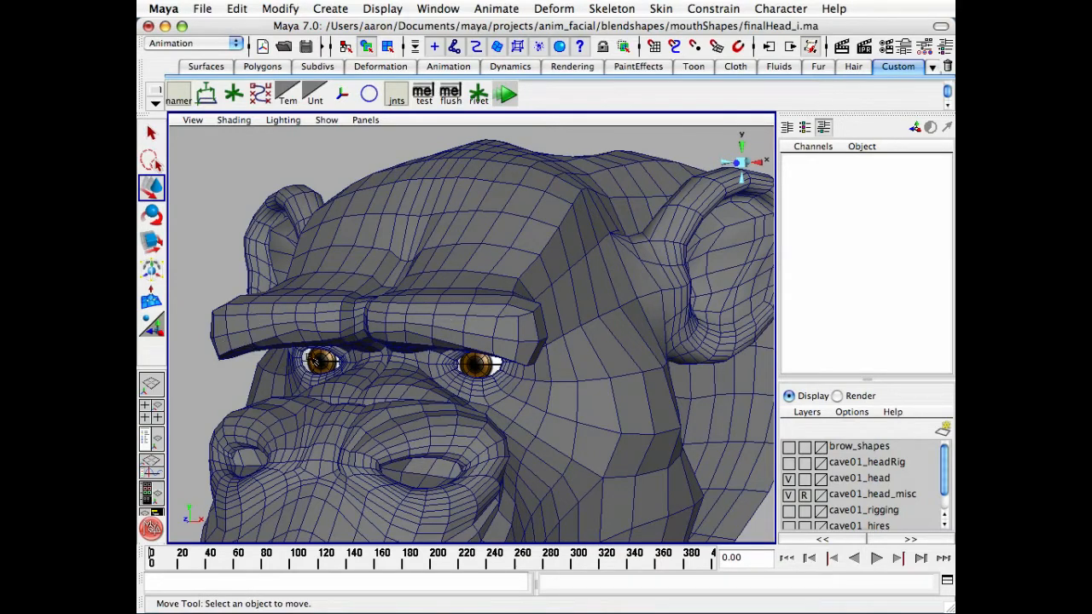
pyautogui.keyDown('alt'); pyautogui.moveTo(308, 356); pyautogui.dragTo(345, 357); pyautogui.keyUp('alt')
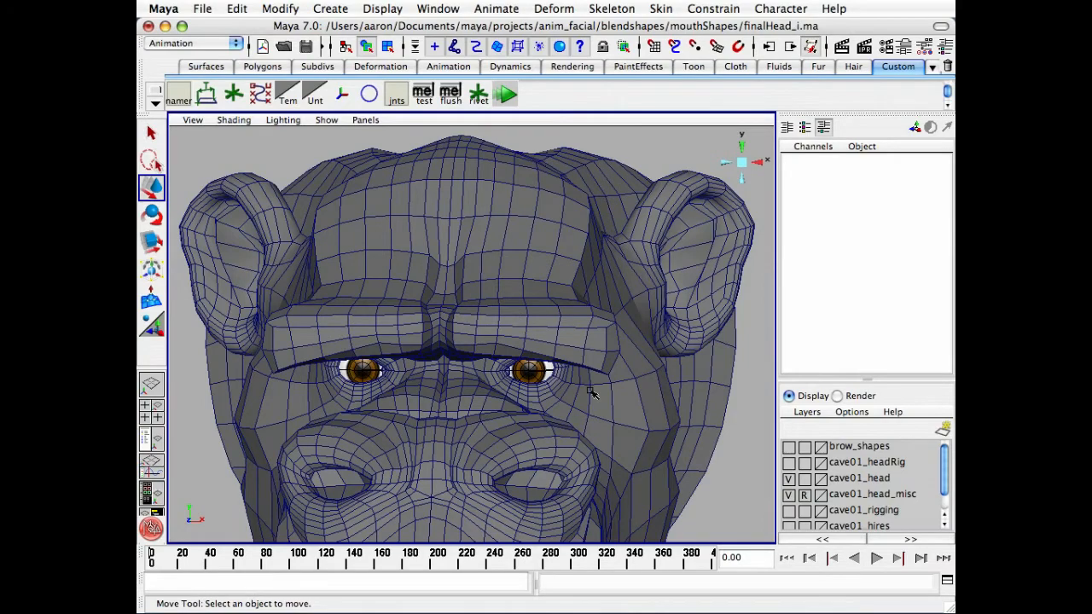
pyautogui.keyDown('alt'); pyautogui.moveTo(564, 379); pyautogui.dragTo(539, 312); pyautogui.keyUp('alt')
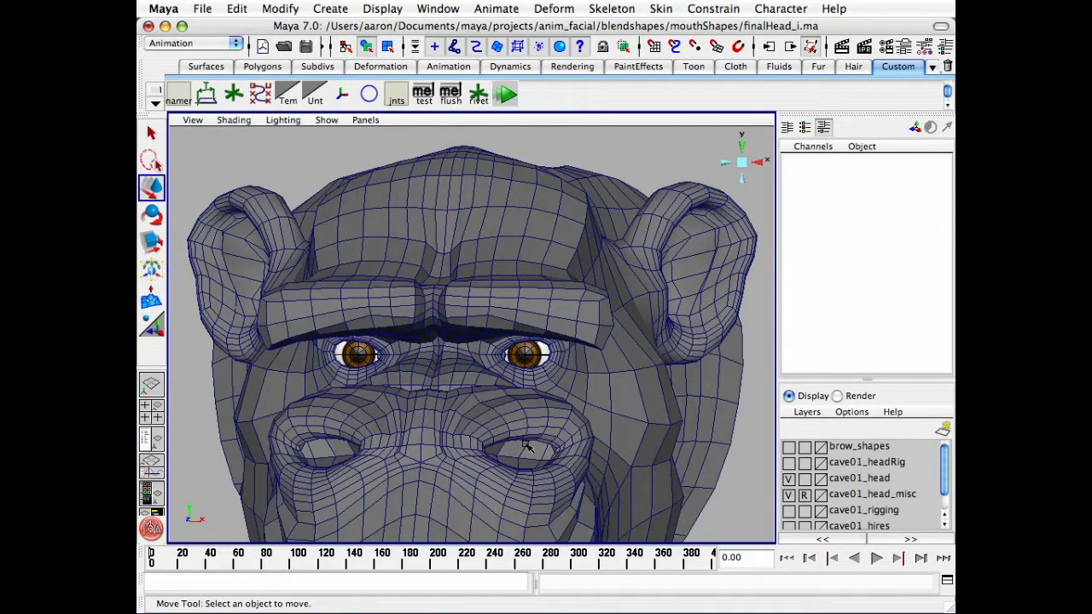
pyautogui.keyDown('alt'); pyautogui.moveTo(556, 366); pyautogui.dragTo(428, 364); pyautogui.keyUp('alt')
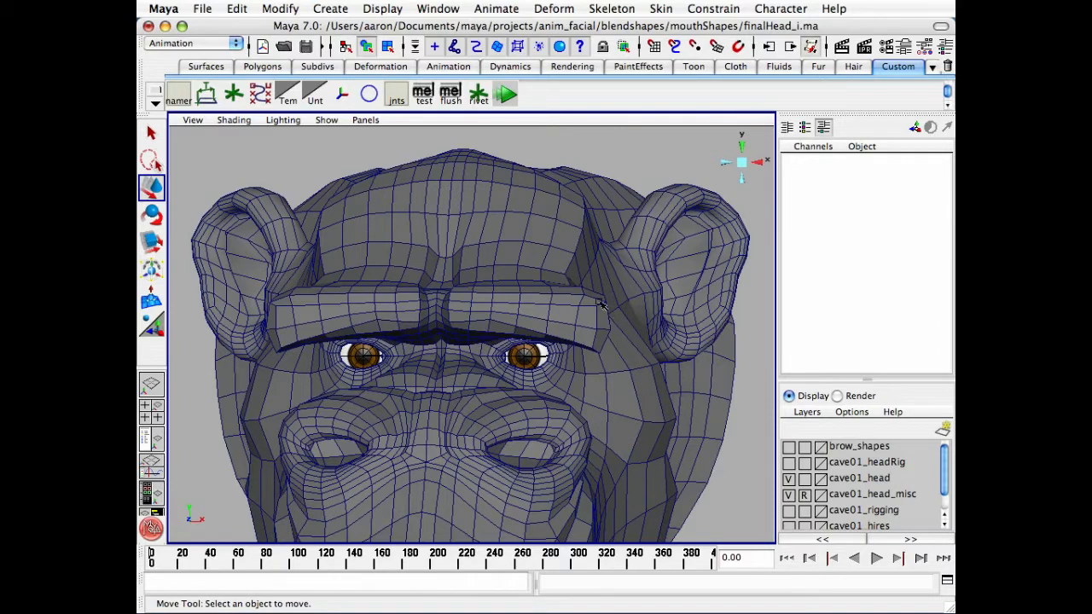
pyautogui.keyDown('alt'); pyautogui.moveTo(534, 302); pyautogui.dragTo(300, 317); pyautogui.keyUp('alt')
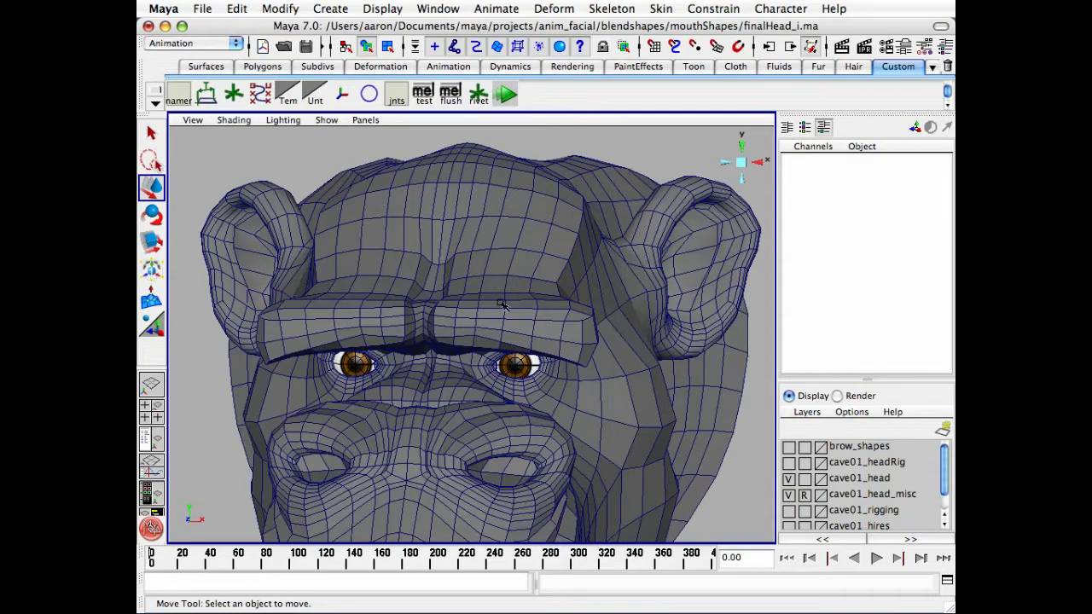
pyautogui.keyDown('alt'); pyautogui.moveTo(504, 305); pyautogui.dragTo(529, 291, button='right'); pyautogui.keyUp('alt')
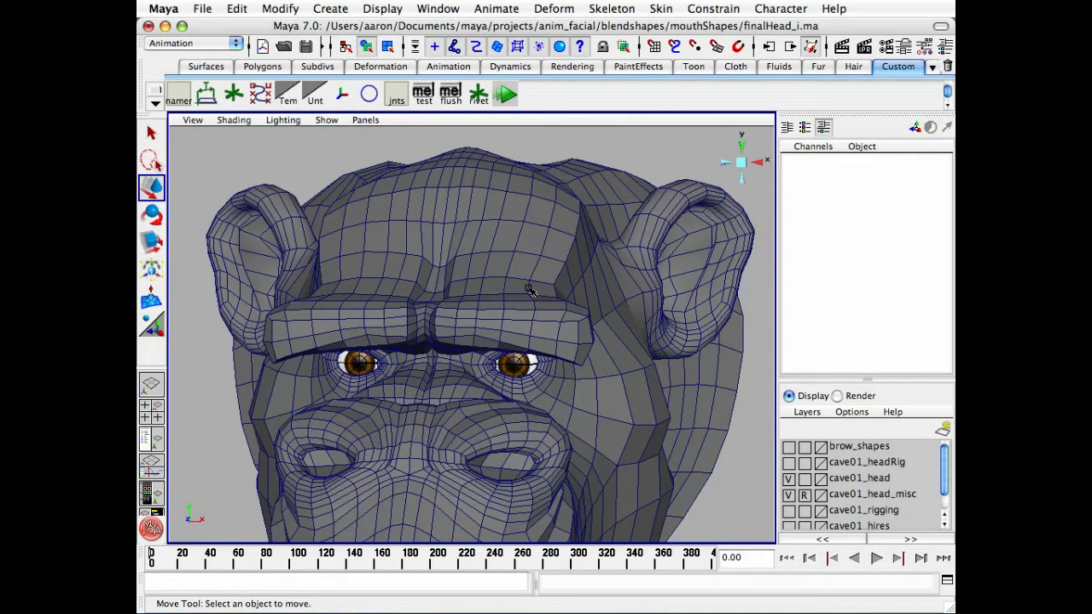
pyautogui.keyDown('alt'); pyautogui.moveTo(529, 291); pyautogui.dragTo(528, 271); pyautogui.keyUp('alt')
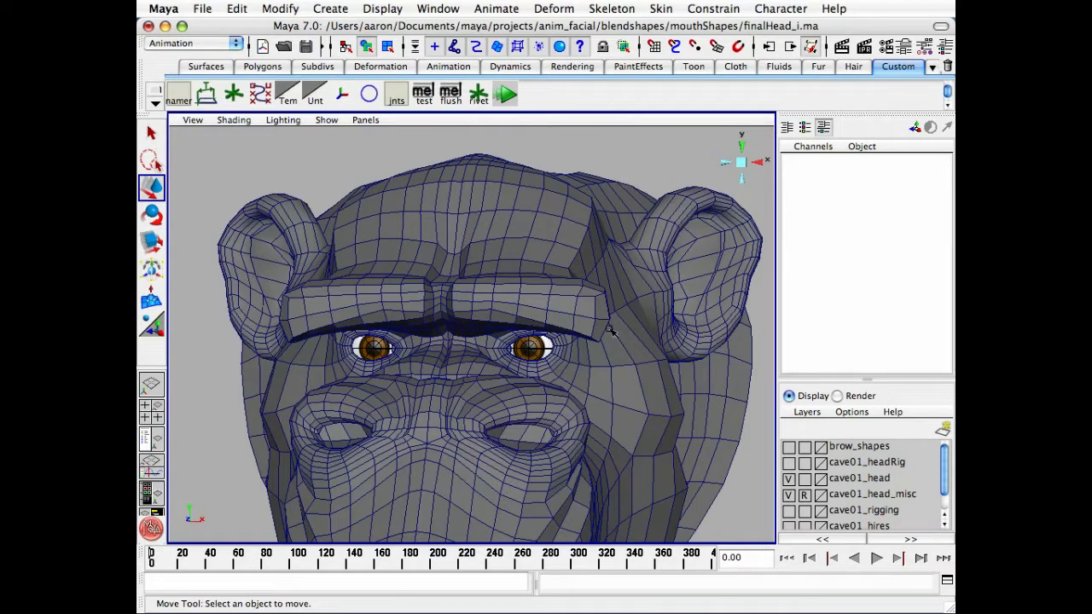
pyautogui.keyDown('alt'); pyautogui.moveTo(583, 315); pyautogui.dragTo(478, 309); pyautogui.keyUp('alt')
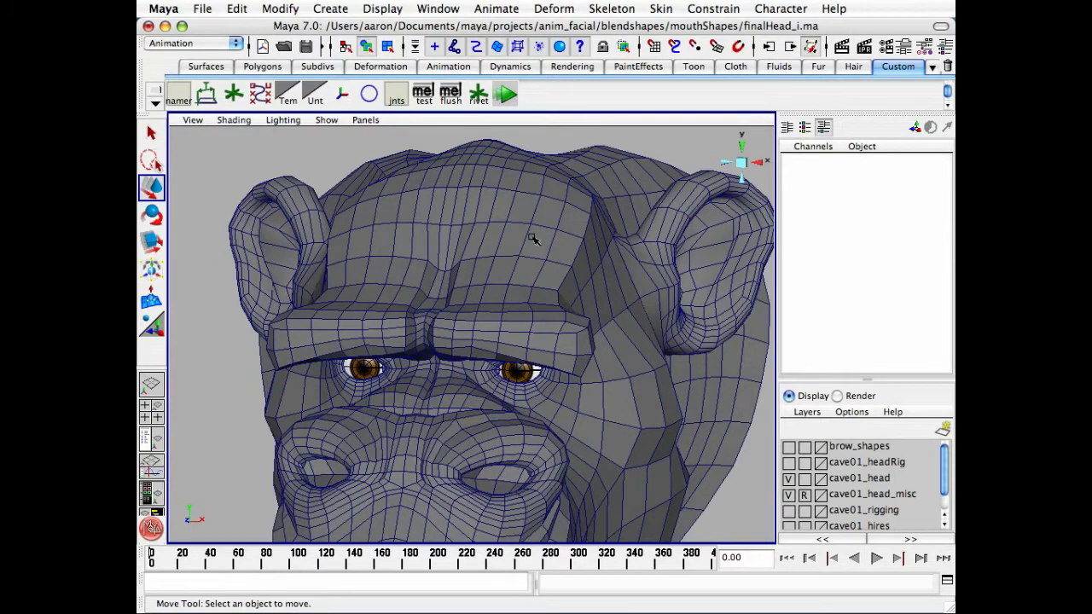
pyautogui.keyDown('alt'); pyautogui.moveTo(498, 402); pyautogui.dragTo(561, 385); pyautogui.keyUp('alt')
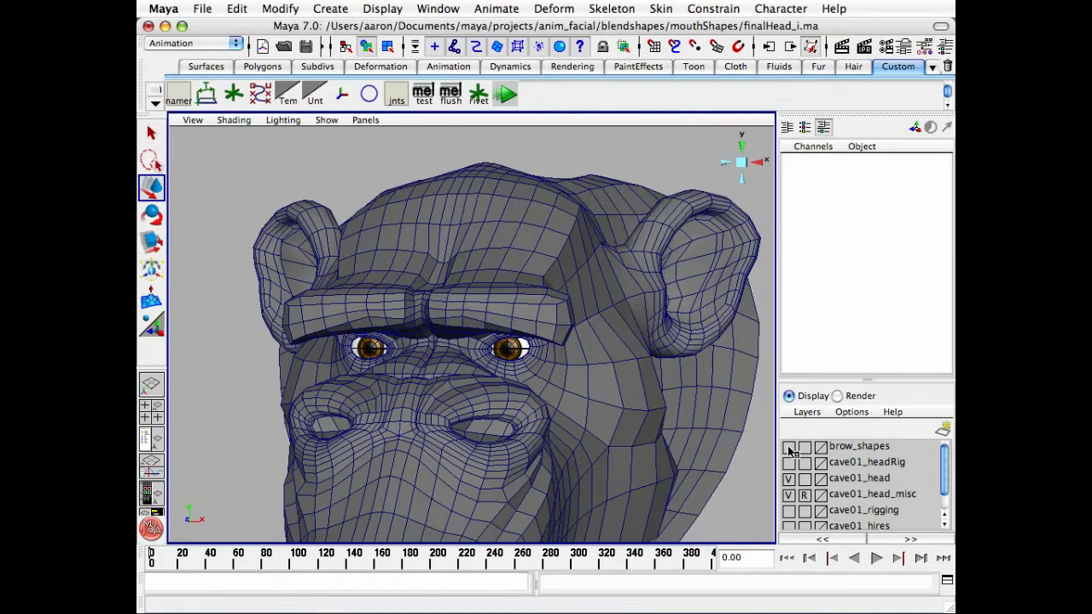
# Step: Show the brow_shapes layer and examine the lower row of sculpted brow target heads
pyautogui.click(789, 450)
pyautogui.keyDown('alt'); pyautogui.moveTo(613, 416); pyautogui.dragTo(495, 313); pyautogui.keyUp('alt')
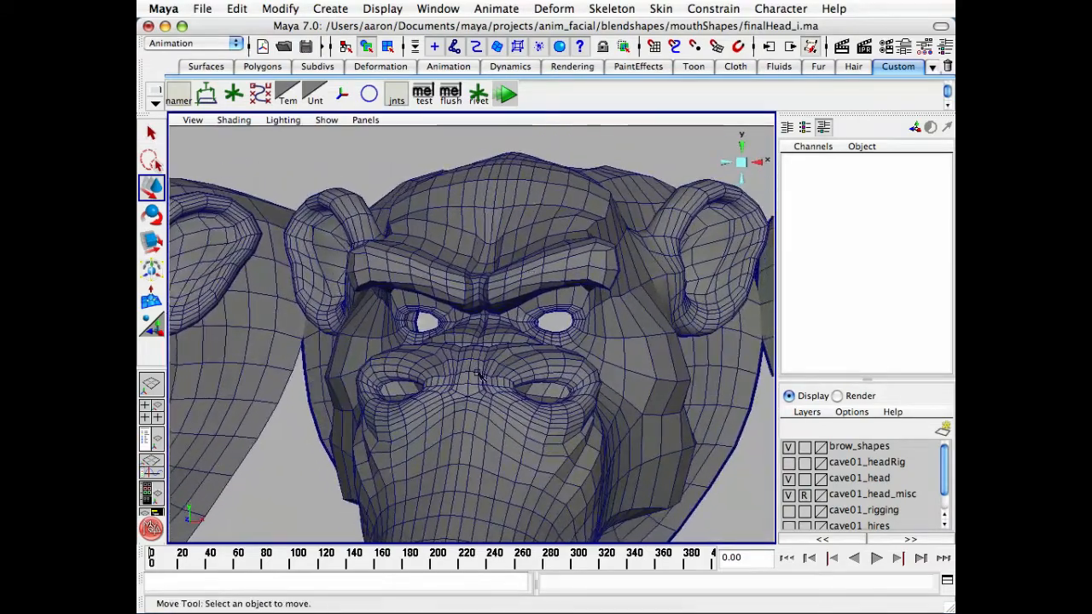
pyautogui.keyDown('alt'); pyautogui.moveTo(591, 327); pyautogui.dragTo(621, 345); pyautogui.keyUp('alt')
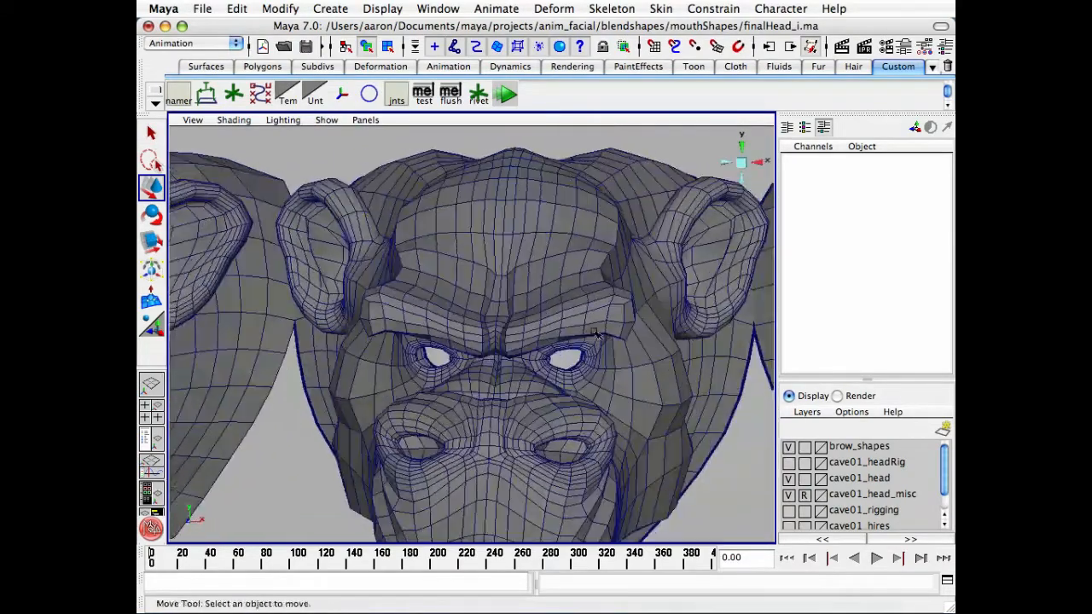
pyautogui.keyDown('alt'); pyautogui.moveTo(631, 343); pyautogui.dragTo(319, 338, button='middle'); pyautogui.keyUp('alt')
pyautogui.keyDown('alt'); pyautogui.moveTo(317, 336); pyautogui.dragTo(500, 318); pyautogui.keyUp('alt')
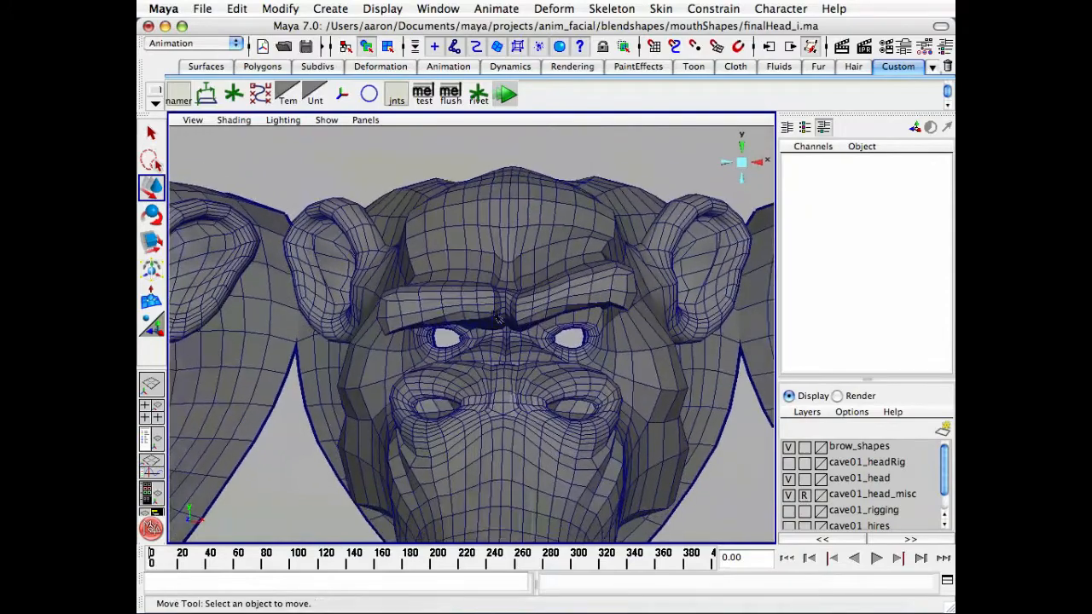
pyautogui.keyDown('alt'); pyautogui.moveTo(631, 327); pyautogui.dragTo(205, 336, button='middle'); pyautogui.keyUp('alt')
pyautogui.keyDown('alt'); pyautogui.moveTo(584, 333); pyautogui.dragTo(213, 334, button='middle'); pyautogui.keyUp('alt')
pyautogui.keyDown('alt'); pyautogui.moveTo(474, 334); pyautogui.dragTo(429, 336, button='right'); pyautogui.keyUp('alt')
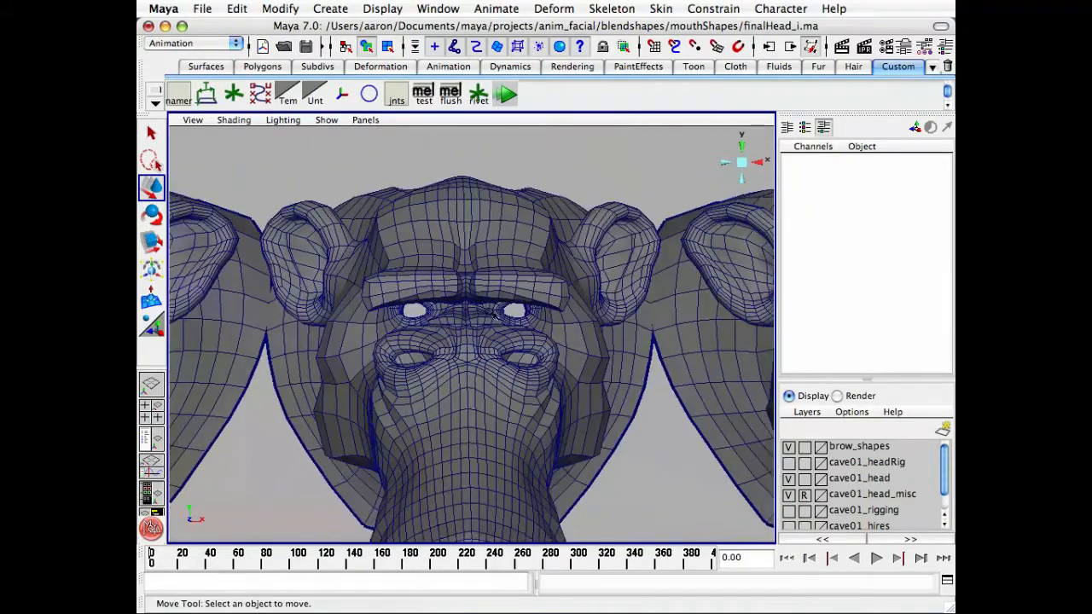
pyautogui.keyDown('alt'); pyautogui.moveTo(496, 313); pyautogui.dragTo(593, 335); pyautogui.keyUp('alt')
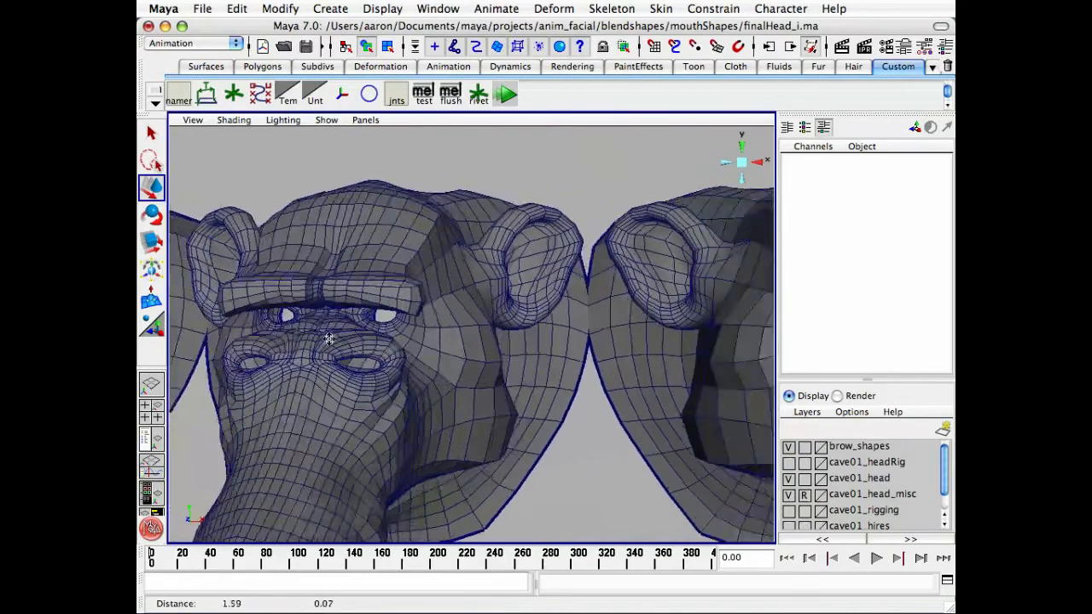
pyautogui.keyDown('alt'); pyautogui.moveTo(198, 333); pyautogui.dragTo(322, 332, button='middle'); pyautogui.keyUp('alt')
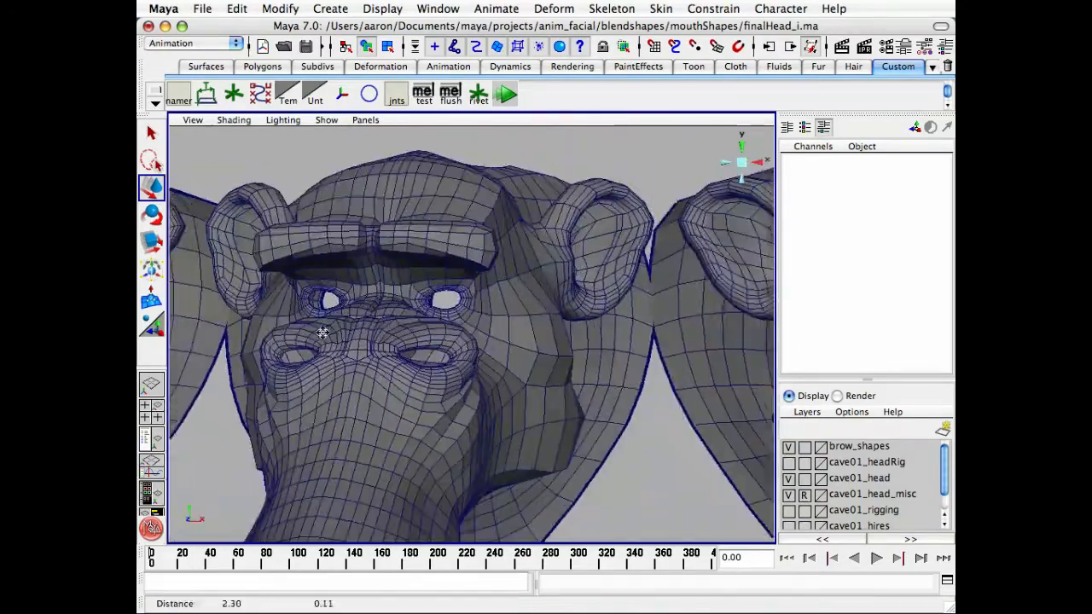
pyautogui.keyDown('alt'); pyautogui.moveTo(648, 334); pyautogui.dragTo(366, 315, button='middle'); pyautogui.keyUp('alt')
pyautogui.keyDown('alt'); pyautogui.moveTo(392, 316); pyautogui.dragTo(358, 315, button='right'); pyautogui.keyUp('alt')
pyautogui.keyDown('alt'); pyautogui.moveTo(358, 315); pyautogui.dragTo(452, 320, button='middle'); pyautogui.keyUp('alt')
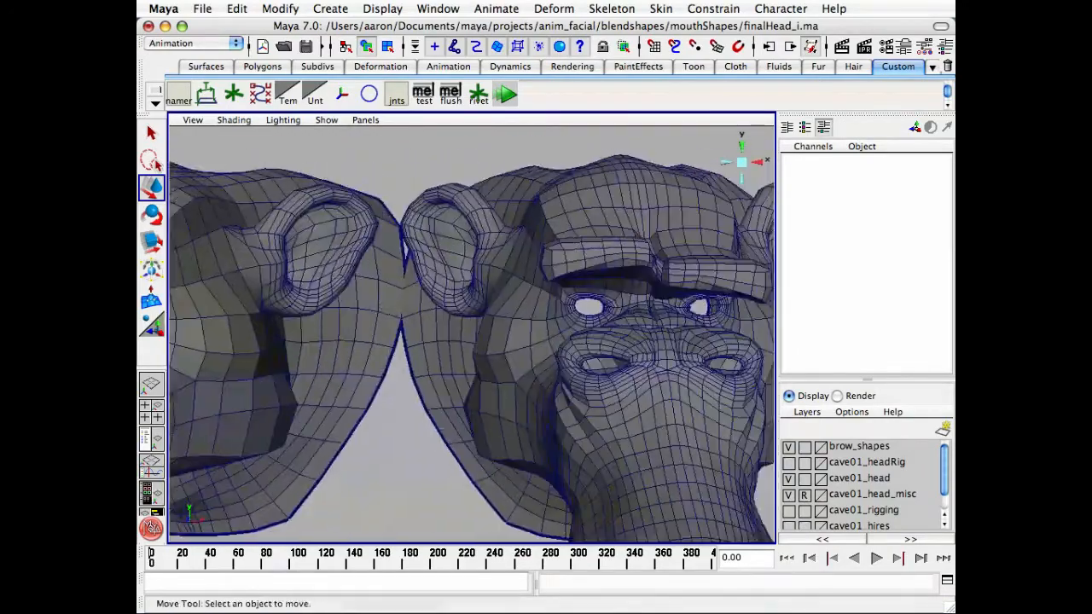
pyautogui.keyDown('alt'); pyautogui.moveTo(673, 327); pyautogui.dragTo(434, 307, button='middle'); pyautogui.keyUp('alt')
pyautogui.keyDown('alt'); pyautogui.moveTo(623, 324); pyautogui.dragTo(518, 318, button='middle'); pyautogui.keyUp('alt')
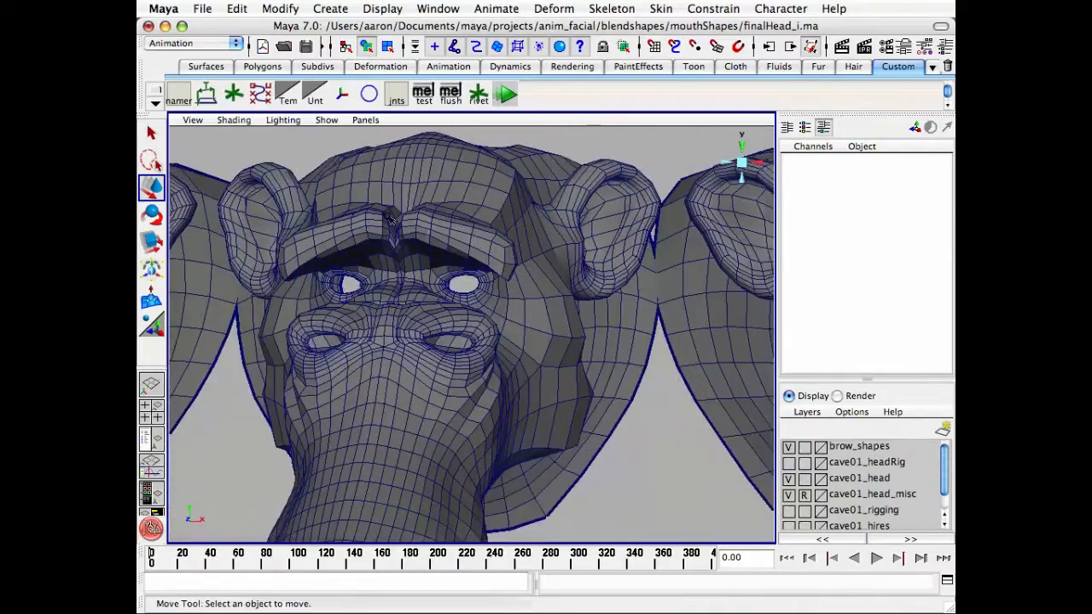
pyautogui.keyDown('alt'); pyautogui.moveTo(476, 248); pyautogui.dragTo(375, 246, button='right'); pyautogui.keyUp('alt')
pyautogui.keyDown('alt'); pyautogui.moveTo(597, 184); pyautogui.dragTo(195, 248, button='middle'); pyautogui.keyUp('alt')
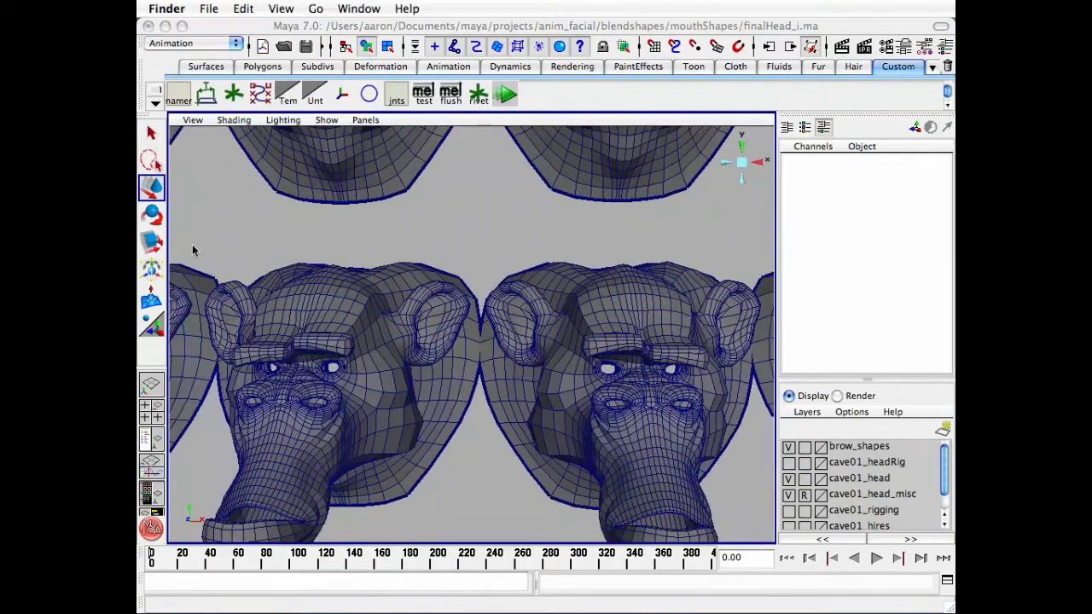
# Step: Examine the upper row of brow target heads, comparing the brow poses up close
pyautogui.keyDown('alt'); pyautogui.moveTo(580, 408); pyautogui.dragTo(519, 514, button='middle'); pyautogui.keyUp('alt')
pyautogui.keyDown('alt'); pyautogui.moveTo(359, 302); pyautogui.dragTo(409, 482, button='middle'); pyautogui.keyUp('alt')
pyautogui.keyDown('alt'); pyautogui.moveTo(455, 375); pyautogui.dragTo(450, 458, button='middle'); pyautogui.keyUp('alt')
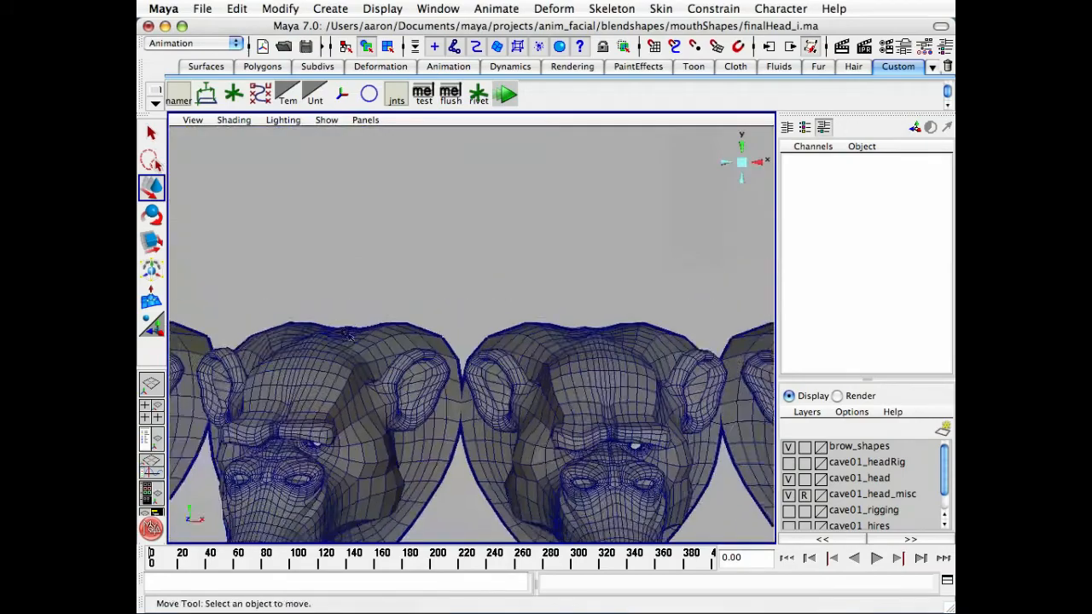
pyautogui.keyDown('alt'); pyautogui.moveTo(671, 320); pyautogui.dragTo(276, 270, button='middle'); pyautogui.keyUp('alt')
pyautogui.keyDown('alt'); pyautogui.moveTo(512, 375); pyautogui.dragTo(439, 322, button='middle'); pyautogui.keyUp('alt')
pyautogui.keyDown('alt'); pyautogui.moveTo(692, 335); pyautogui.dragTo(511, 337, button='middle'); pyautogui.keyUp('alt')
pyautogui.keyDown('alt'); pyautogui.moveTo(390, 341); pyautogui.dragTo(518, 354, button='middle'); pyautogui.keyUp('alt')
pyautogui.keyDown('alt'); pyautogui.moveTo(452, 339); pyautogui.dragTo(597, 339, button='right'); pyautogui.keyUp('alt')
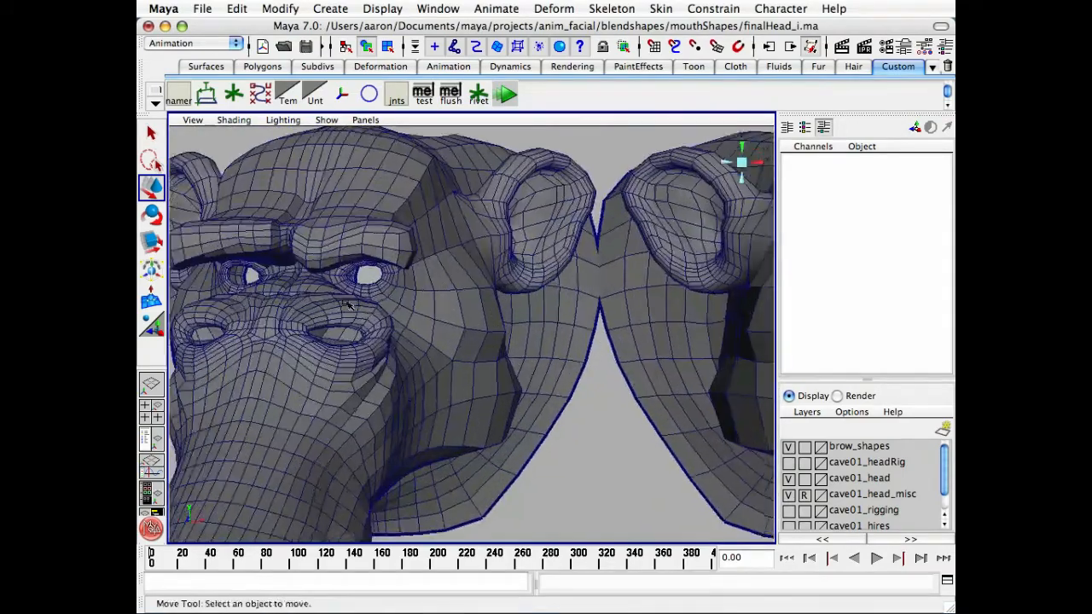
pyautogui.keyDown('alt'); pyautogui.moveTo(324, 300); pyautogui.dragTo(350, 299); pyautogui.keyUp('alt')
pyautogui.keyDown('alt'); pyautogui.moveTo(383, 267); pyautogui.dragTo(417, 285, button='middle'); pyautogui.keyUp('alt')
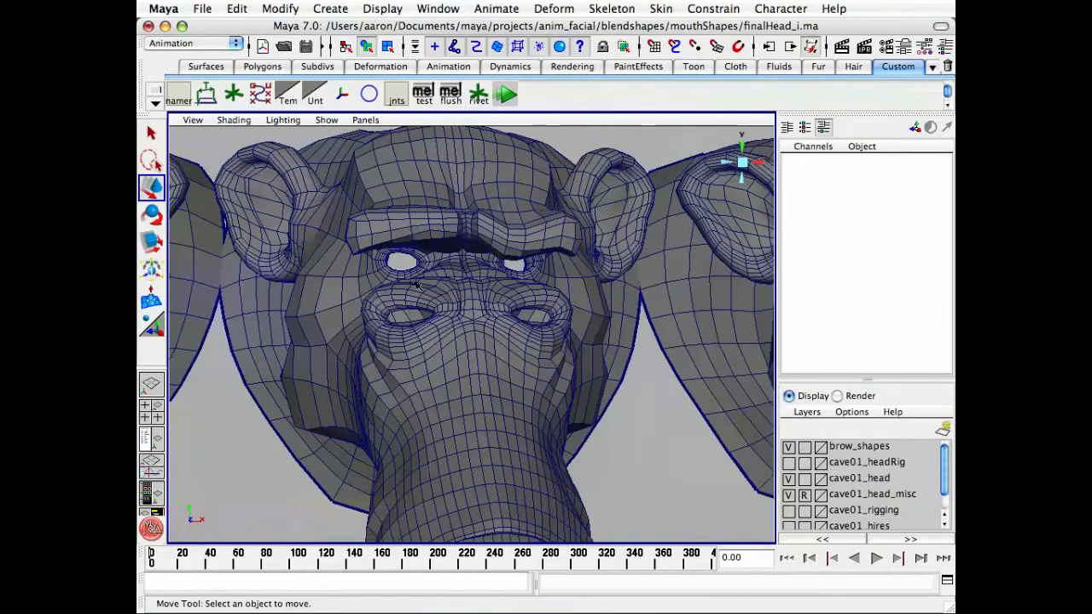
pyautogui.keyDown('alt'); pyautogui.moveTo(478, 311); pyautogui.dragTo(244, 336, button='middle'); pyautogui.keyUp('alt')
pyautogui.keyDown('alt'); pyautogui.moveTo(604, 307); pyautogui.dragTo(432, 276, button='middle'); pyautogui.keyUp('alt')
pyautogui.keyDown('alt'); pyautogui.moveTo(546, 333); pyautogui.dragTo(508, 335, button='middle'); pyautogui.keyUp('alt')
pyautogui.keyDown('alt'); pyautogui.moveTo(501, 330); pyautogui.dragTo(402, 307, button='right'); pyautogui.keyUp('alt')
pyautogui.keyDown('alt'); pyautogui.moveTo(402, 307); pyautogui.dragTo(695, 518, button='middle'); pyautogui.keyUp('alt')
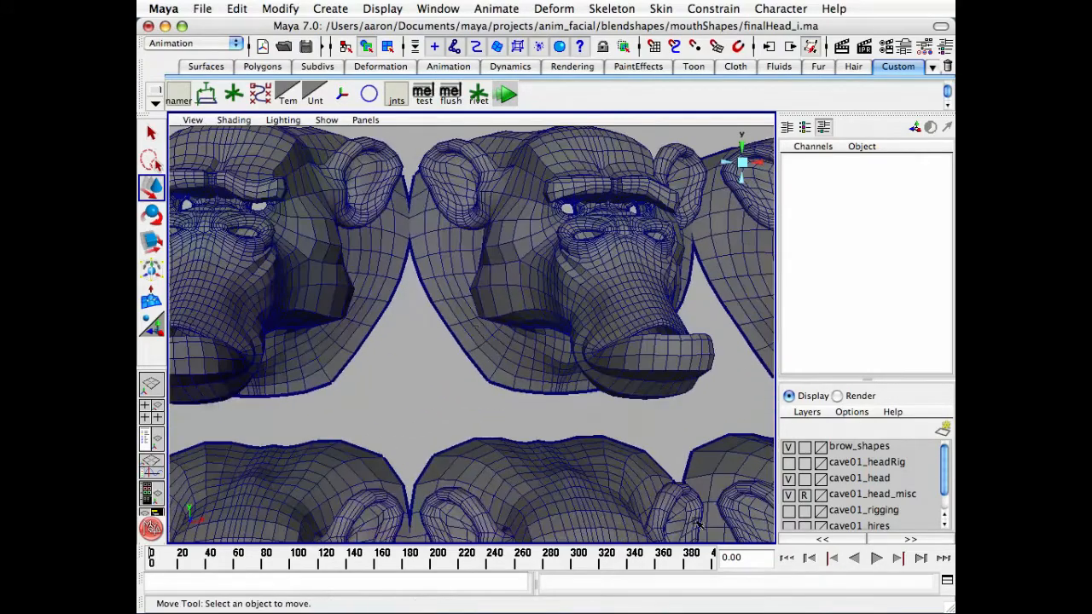
# Step: Hide the brow_shapes layer, frame the cave01_head_geo head in the view and clear the selection
pyautogui.click(790, 448)
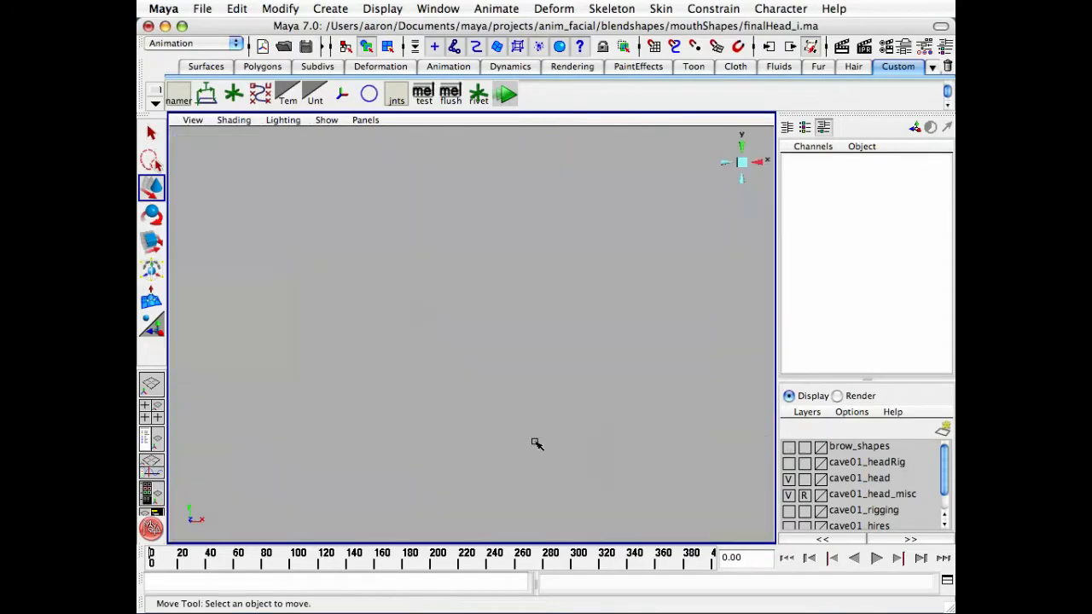
pyautogui.press('a')
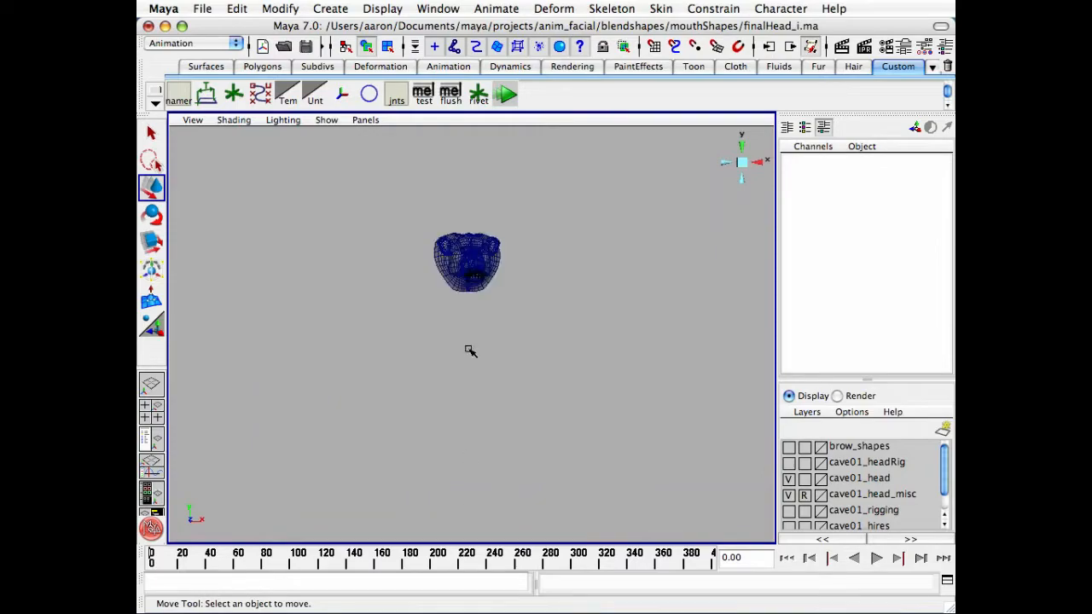
pyautogui.click(465, 284)
pyautogui.press('q')
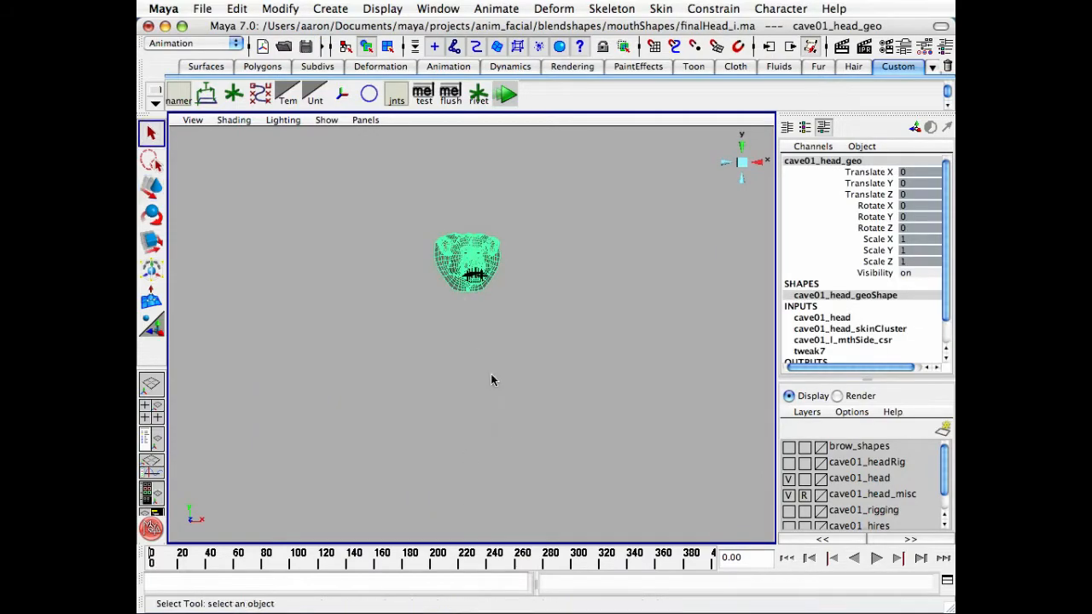
pyautogui.press('f')
pyautogui.keyDown('alt'); pyautogui.moveTo(646, 423); pyautogui.dragTo(670, 431); pyautogui.keyUp('alt')
pyautogui.keyDown('alt'); pyautogui.moveTo(670, 431); pyautogui.dragTo(703, 460, button='right'); pyautogui.keyUp('alt')
pyautogui.keyDown('alt'); pyautogui.moveTo(602, 414); pyautogui.dragTo(572, 458, button='middle'); pyautogui.keyUp('alt')
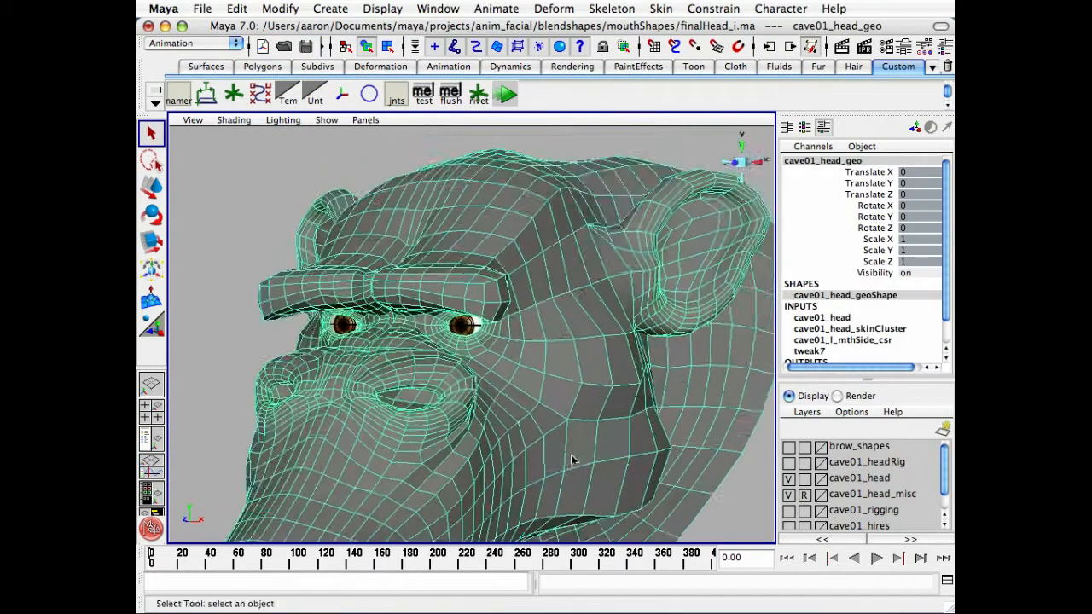
pyautogui.keyDown('alt'); pyautogui.moveTo(572, 458); pyautogui.dragTo(685, 492); pyautogui.keyUp('alt')
pyautogui.click(718, 507)
# Step: Select all the brow target shapes in the Hypergraph, add cave01_head_geo last as the base, and close the graph
pyautogui.press('h')
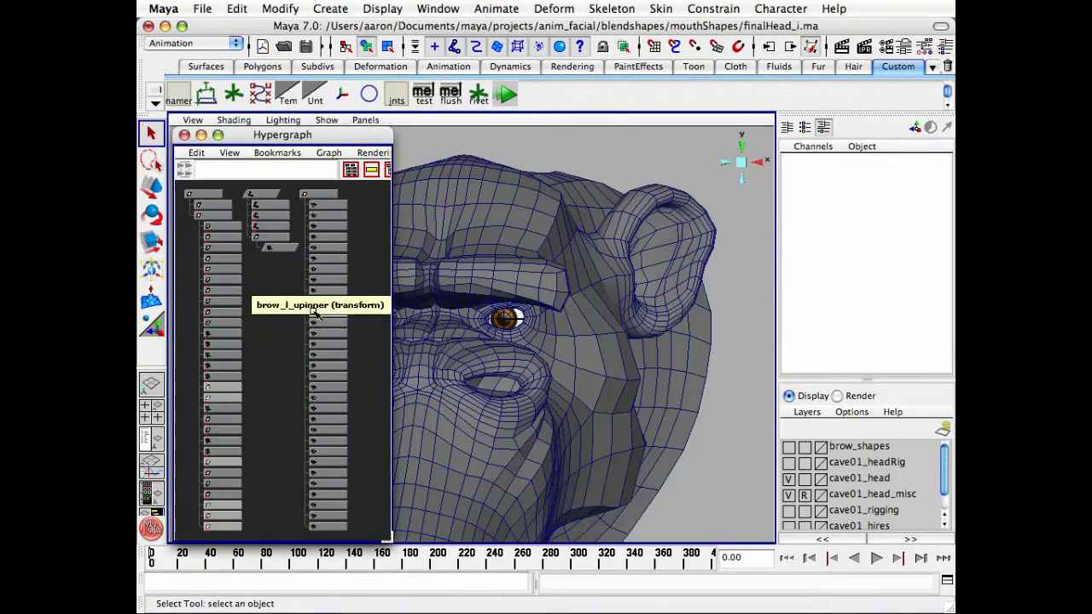
pyautogui.moveTo(341, 197); pyautogui.dragTo(384, 527)
pyautogui.keyDown('alt'); pyautogui.moveTo(195, 331); pyautogui.dragTo(232, 343, button='middle'); pyautogui.keyUp('alt')
pyautogui.keyDown('alt'); pyautogui.moveTo(232, 343); pyautogui.dragTo(356, 347, button='right'); pyautogui.keyUp('alt')
pyautogui.keyDown('alt'); pyautogui.moveTo(317, 294); pyautogui.dragTo(310, 358, button='middle'); pyautogui.keyUp('alt')
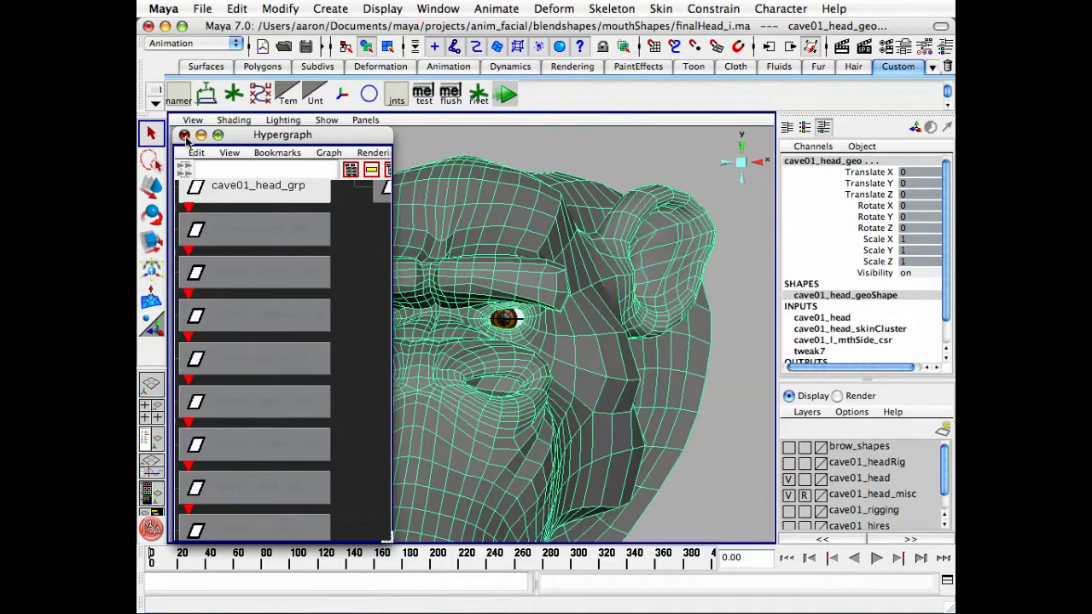
pyautogui.click(184, 135)
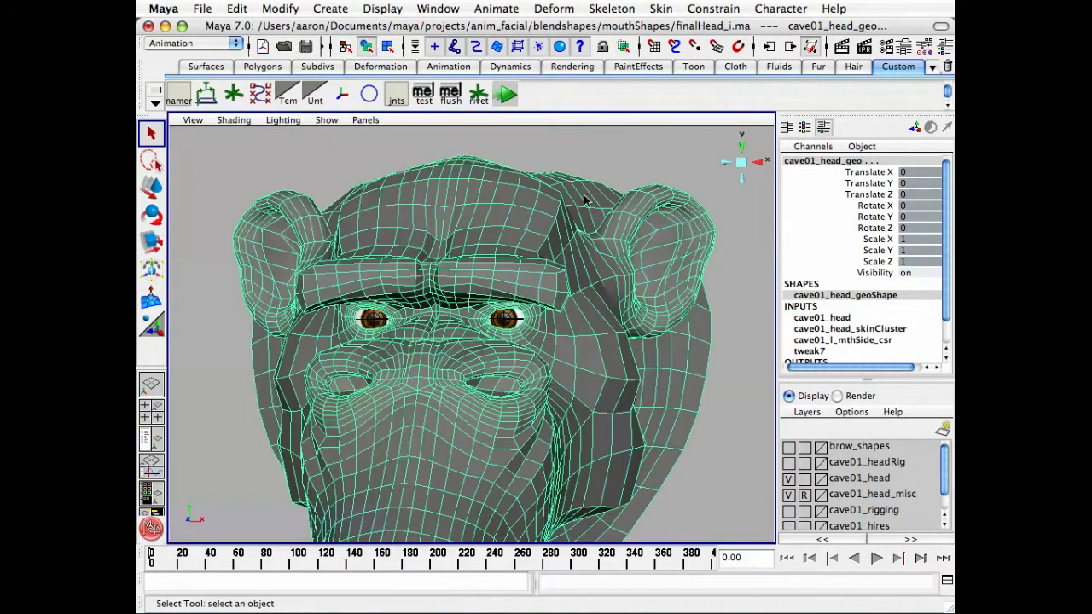
# Step: Create a blend shape deformer named brow_bshapes with Local origin, topology check on and Default deformation order, and clear the selection
pyautogui.click(567, 10)
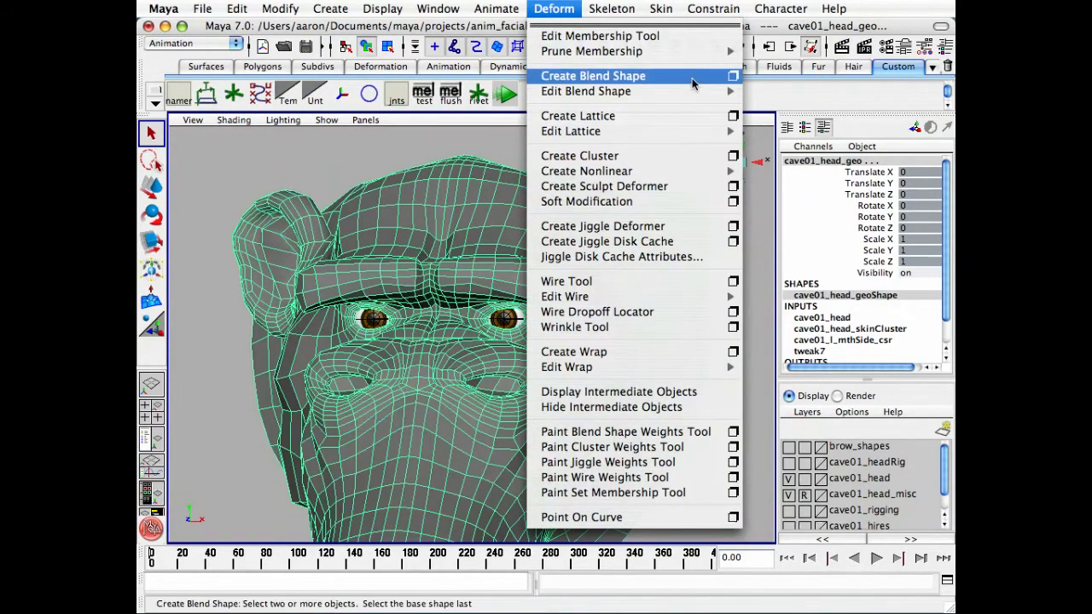
pyautogui.click(732, 76)
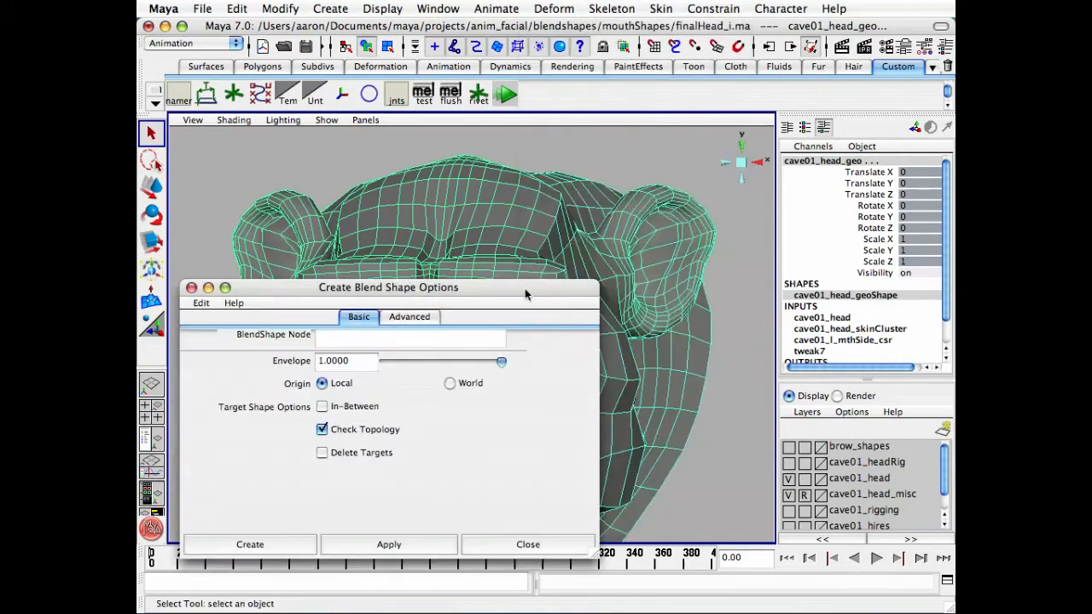
pyautogui.click(411, 318)
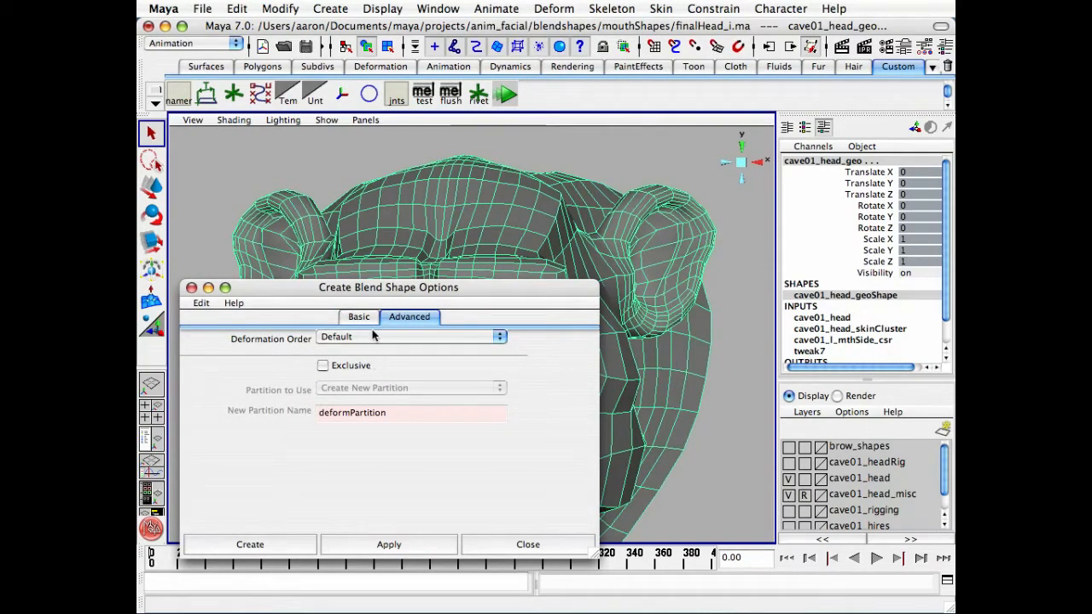
pyautogui.click(444, 338)
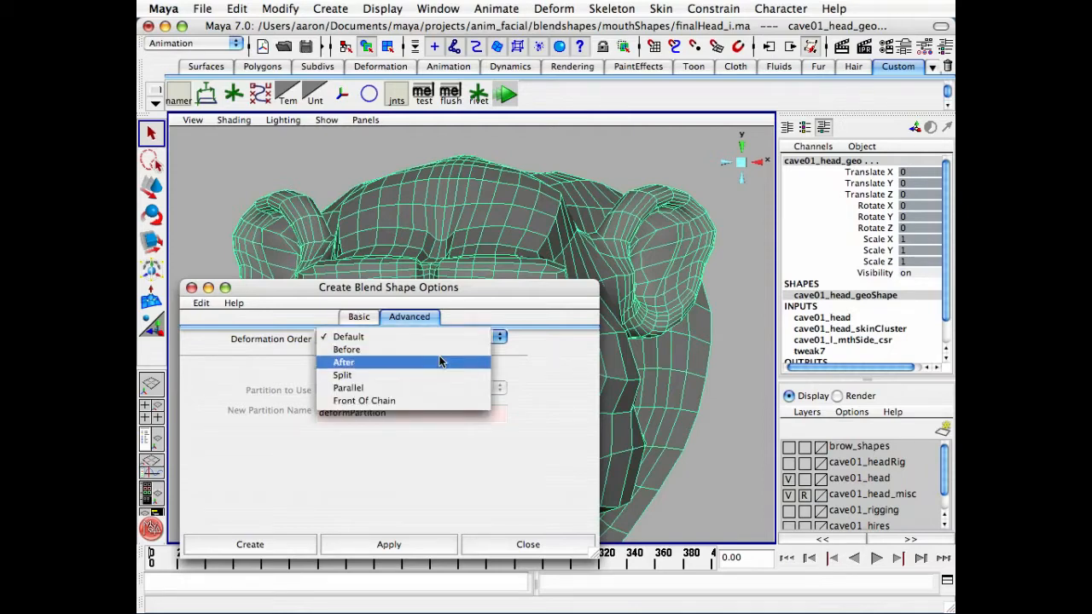
pyautogui.click(307, 302)
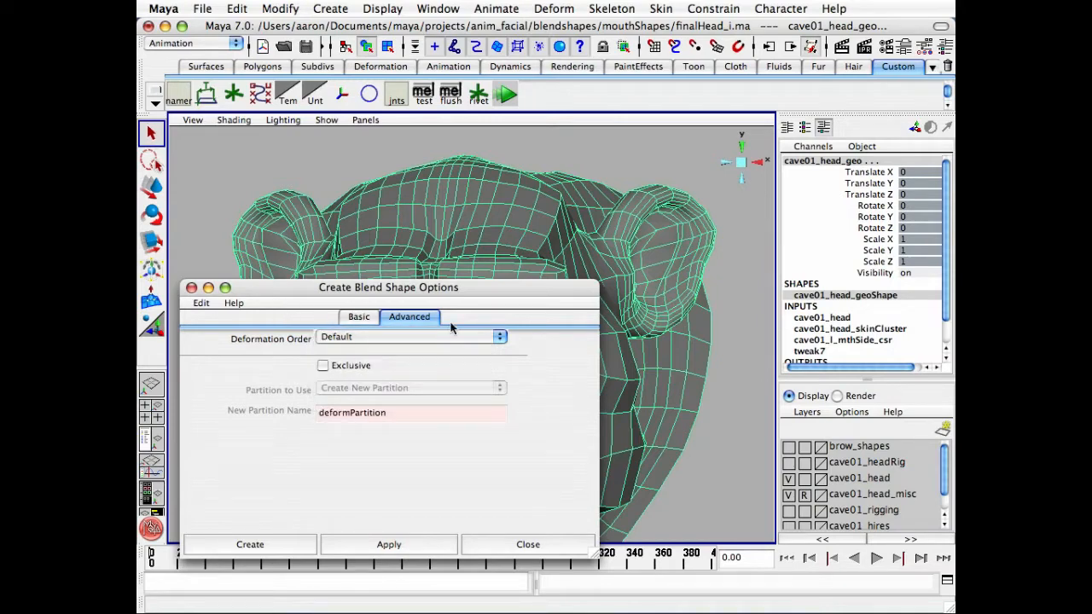
pyautogui.click(359, 317)
pyautogui.click(349, 341)
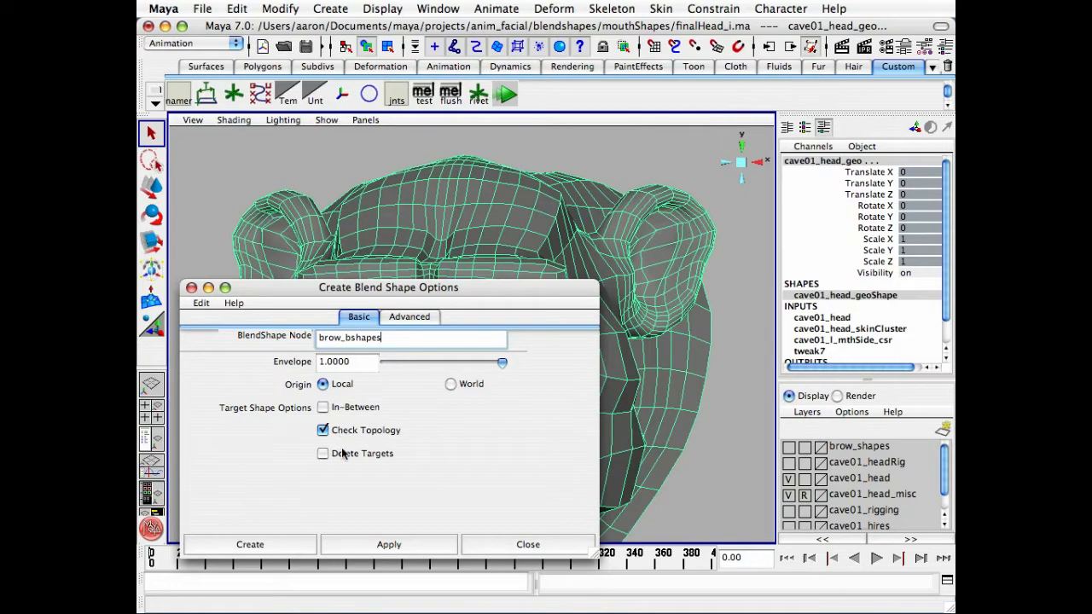
pyautogui.click(250, 544)
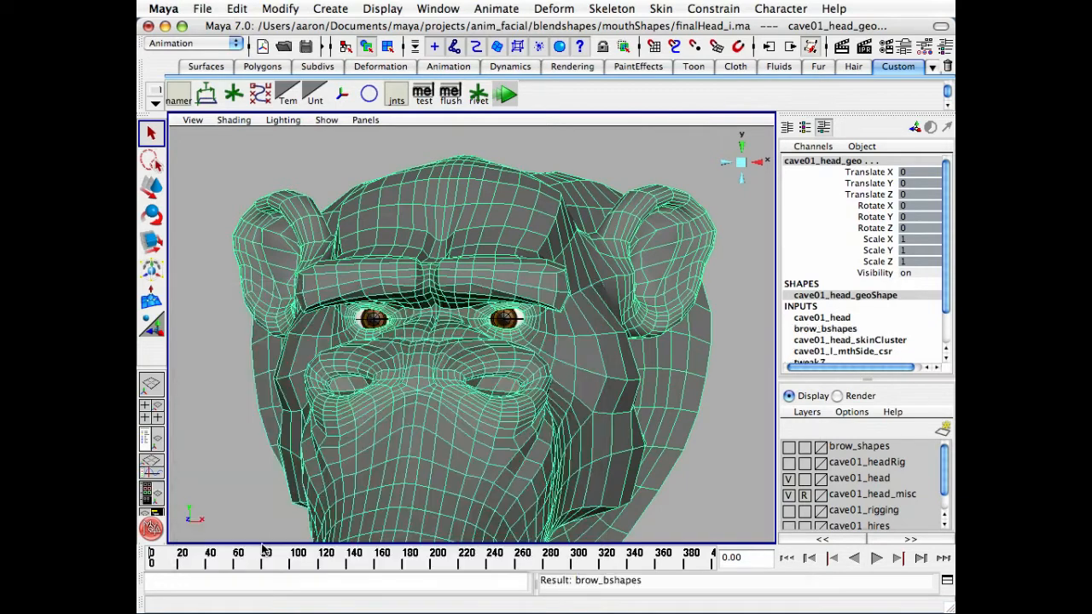
pyautogui.click(708, 495)
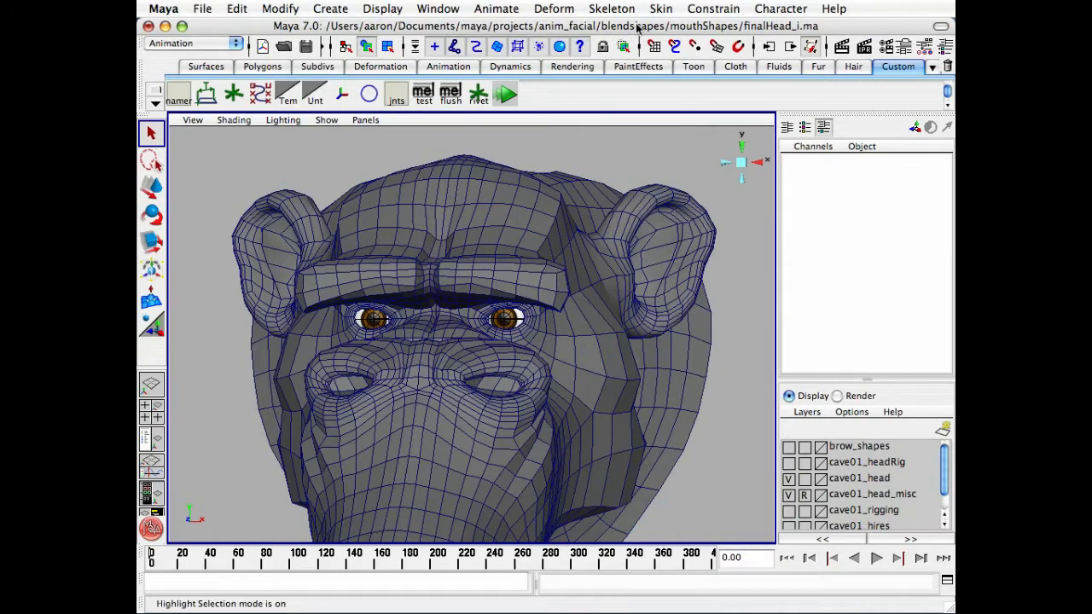
# Step: Open the Blend Shape editor, widen it and place it low on the screen so the ape's brow stays in close view
pyautogui.click(439, 10)
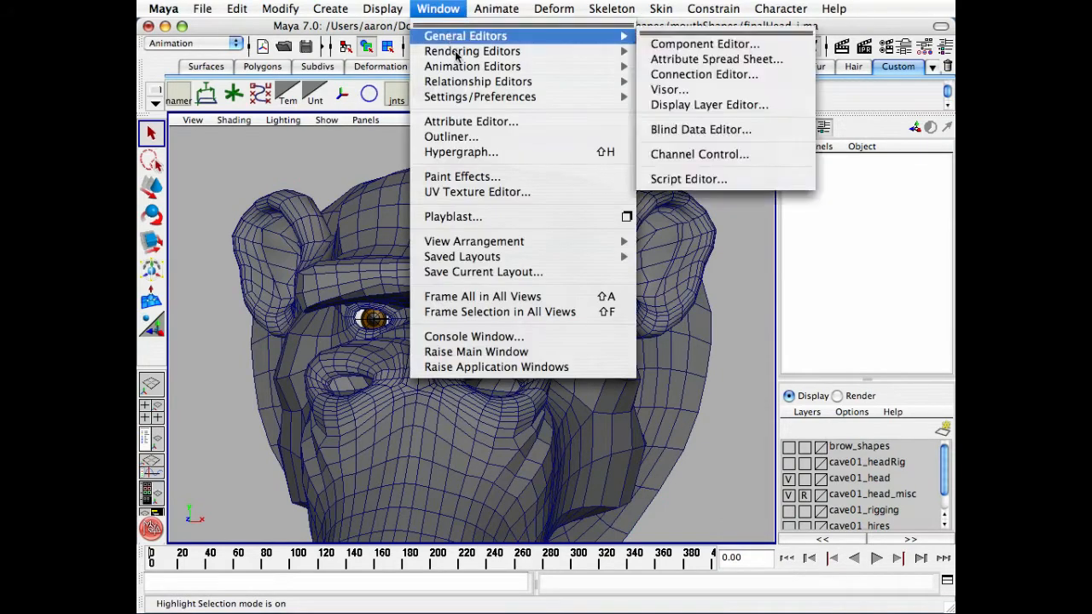
pyautogui.moveTo(595, 71)
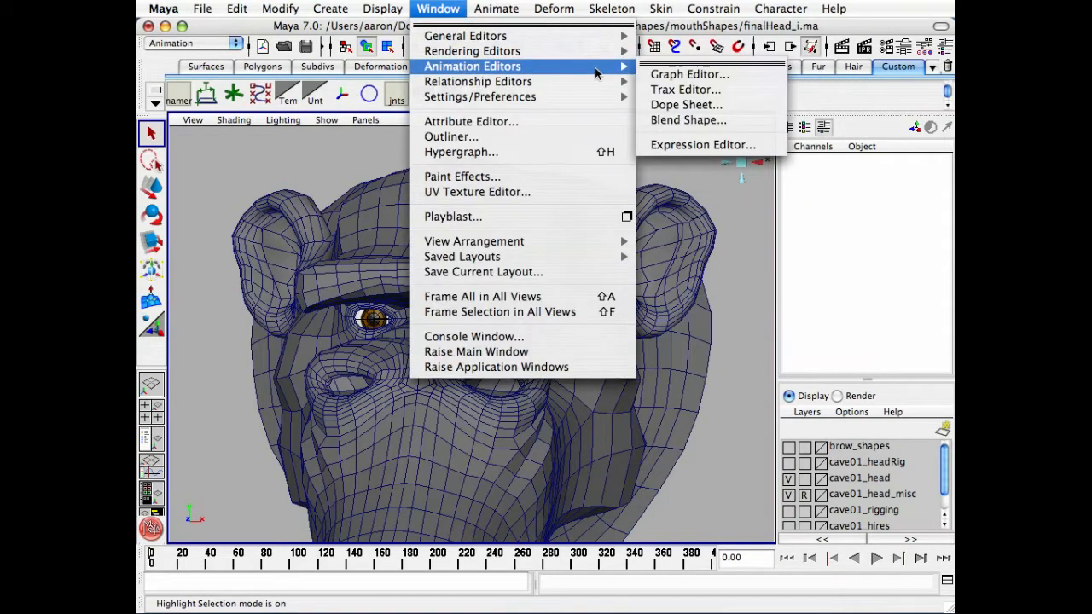
pyautogui.click(720, 120)
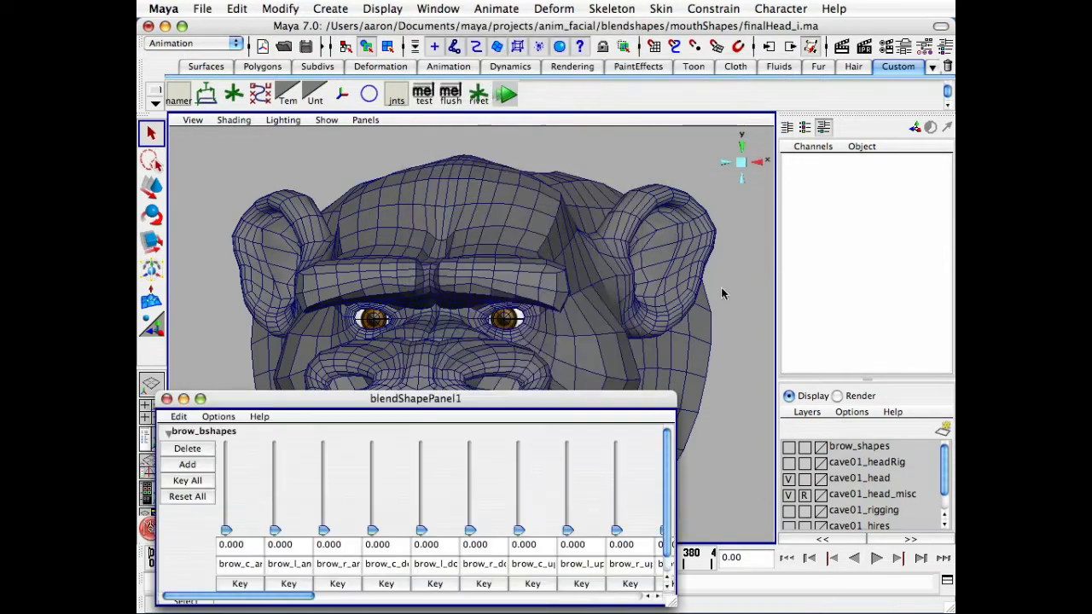
pyautogui.moveTo(669, 604); pyautogui.dragTo(943, 604)
pyautogui.moveTo(288, 595)
pyautogui.mouseDown()
pyautogui.moveTo(669, 595)
pyautogui.moveTo(282, 595)
pyautogui.mouseUp()
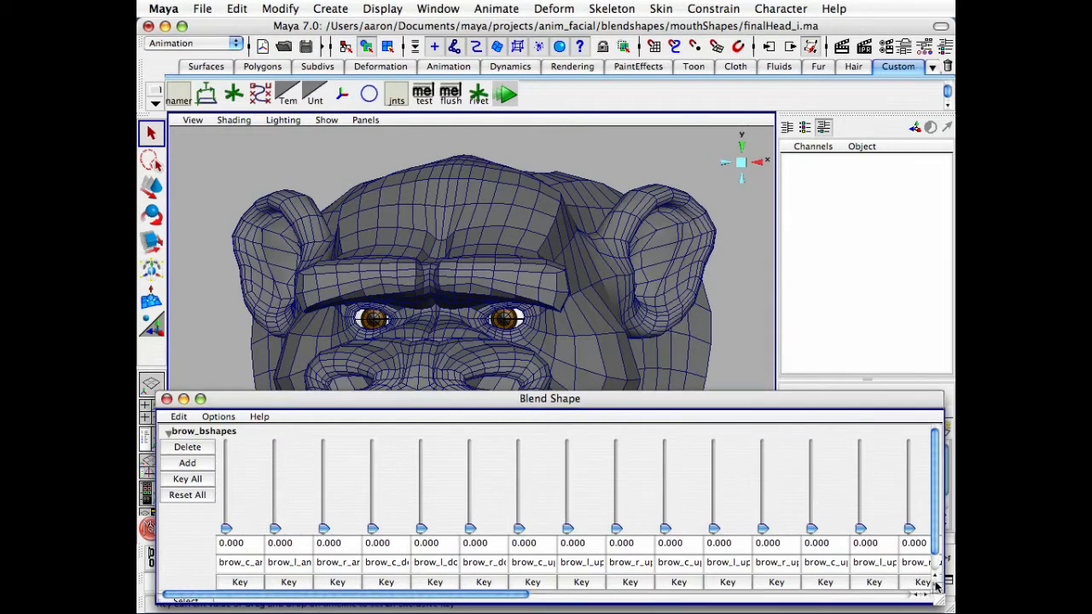
pyautogui.moveTo(933, 599); pyautogui.dragTo(933, 580)
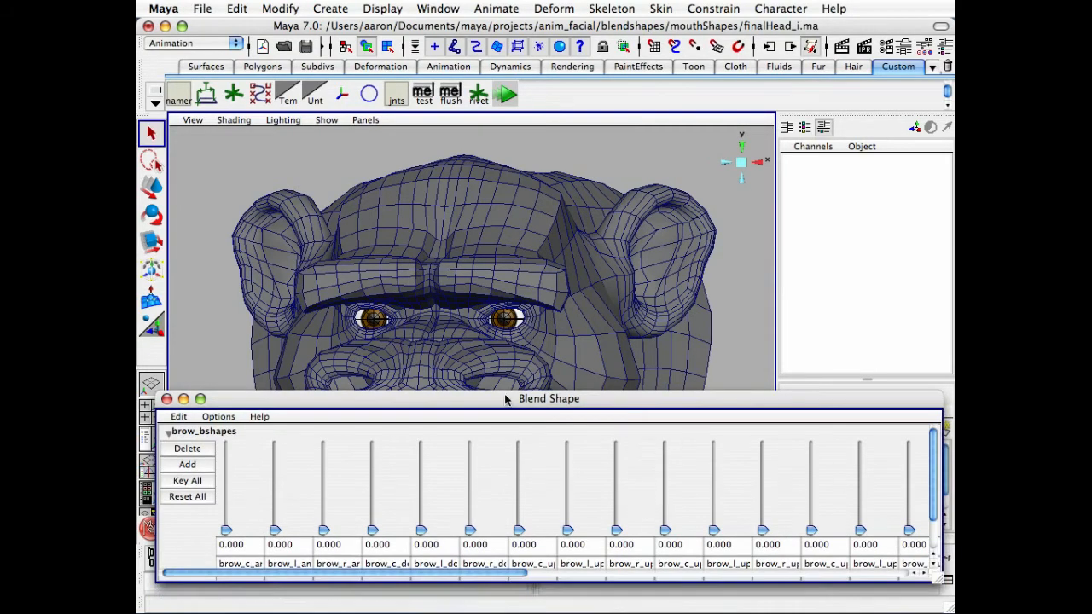
pyautogui.moveTo(505, 398); pyautogui.dragTo(502, 415)
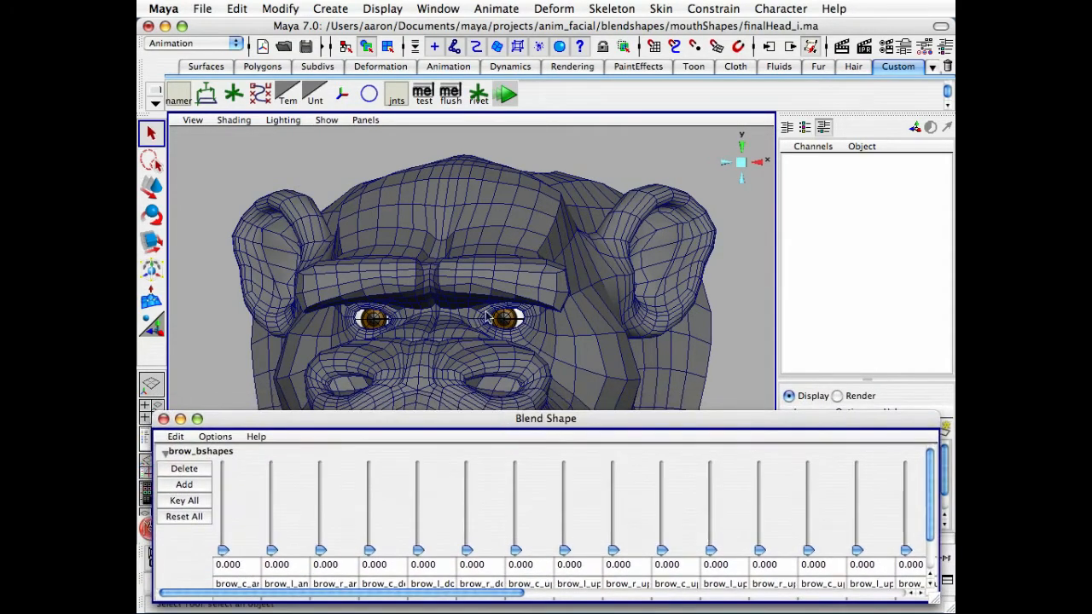
pyautogui.keyDown('alt'); pyautogui.moveTo(488, 317); pyautogui.dragTo(501, 303, button='middle'); pyautogui.keyUp('alt')
pyautogui.keyDown('alt'); pyautogui.moveTo(501, 302); pyautogui.dragTo(566, 293, button='right'); pyautogui.keyUp('alt')
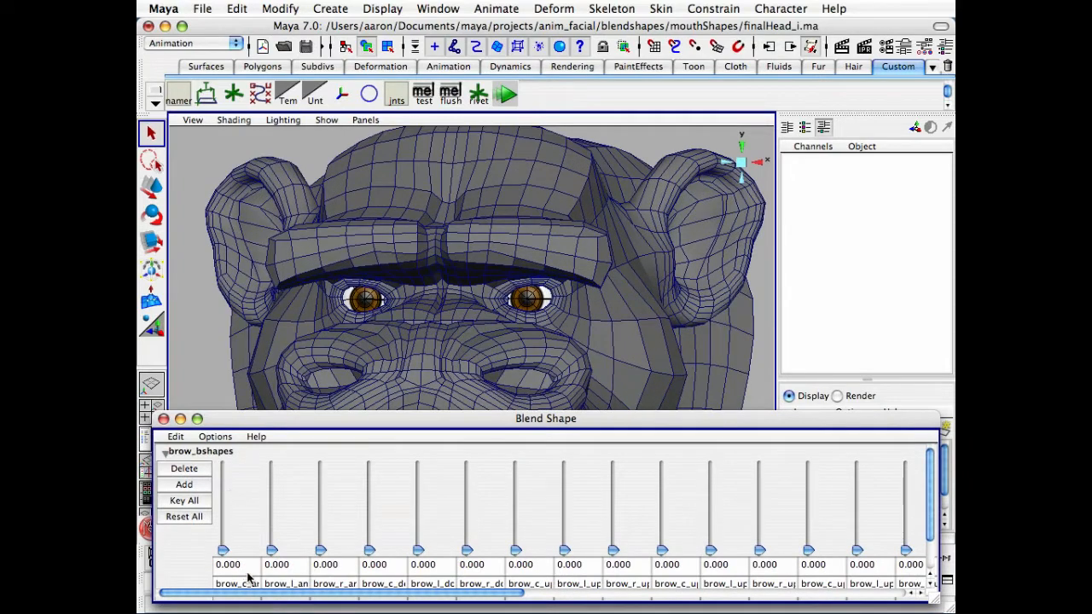
# Step: Test the first brow_bshapes target at 1.000 and try the neighbouring left-brow target, leaving that one at 0
pyautogui.moveTo(224, 550); pyautogui.dragTo(223, 461)
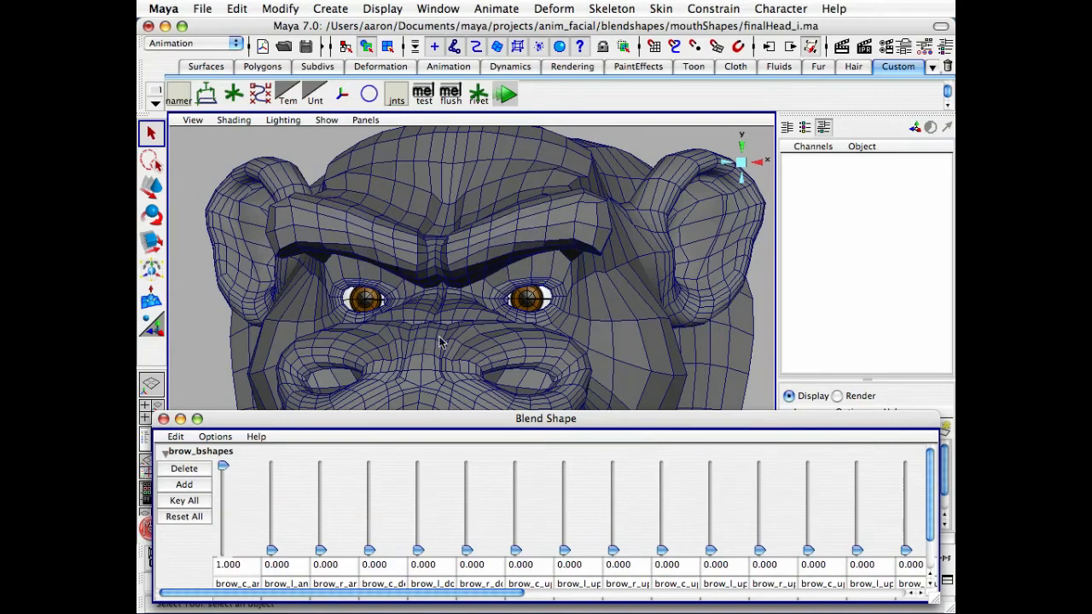
pyautogui.keyDown('alt'); pyautogui.moveTo(441, 338); pyautogui.dragTo(454, 383, button='middle'); pyautogui.keyUp('alt')
pyautogui.moveTo(275, 550); pyautogui.dragTo(288, 597)
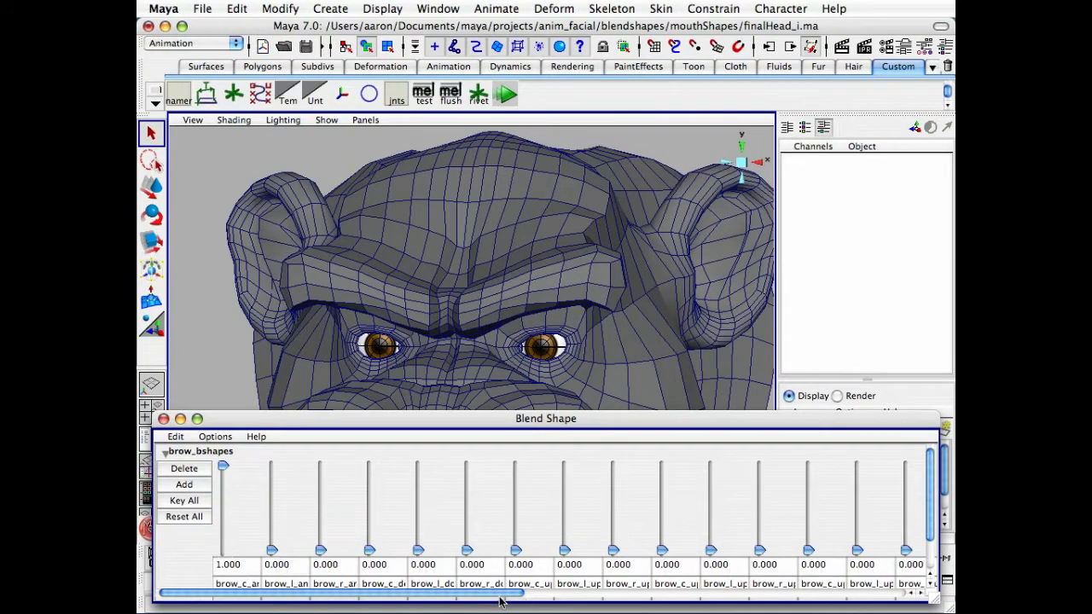
# Step: Test the four brow_l_dv targets at 0.064, 0.862, 0.642 and 0.716, and reset all brow_bshapes weights
pyautogui.moveTo(502, 603); pyautogui.dragTo(697, 608)
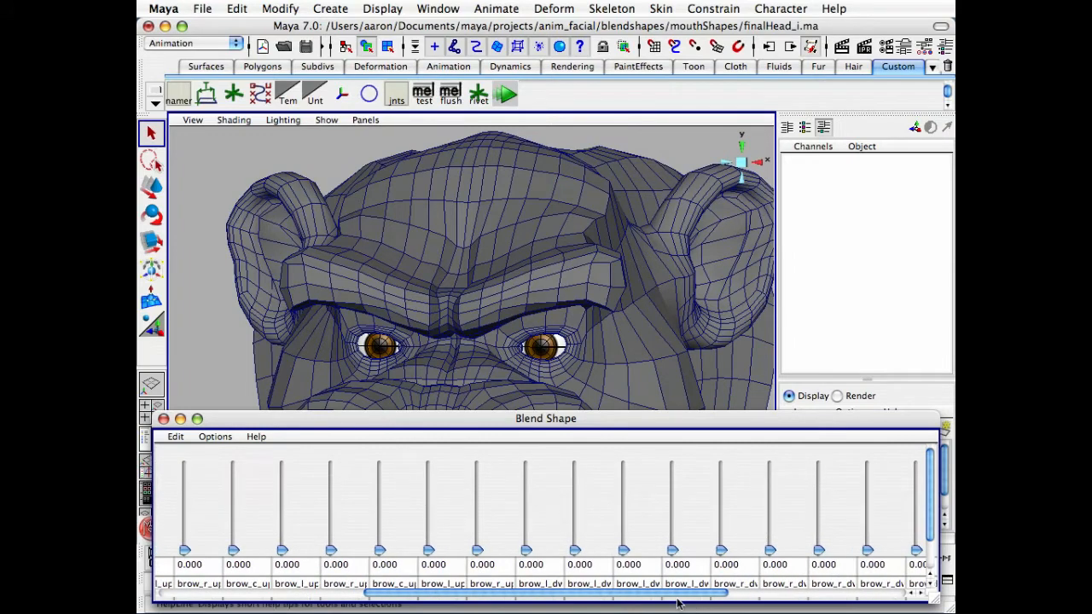
pyautogui.moveTo(627, 555); pyautogui.dragTo(620, 595)
pyautogui.moveTo(672, 550); pyautogui.dragTo(672, 488)
pyautogui.moveTo(719, 559); pyautogui.dragTo(720, 597)
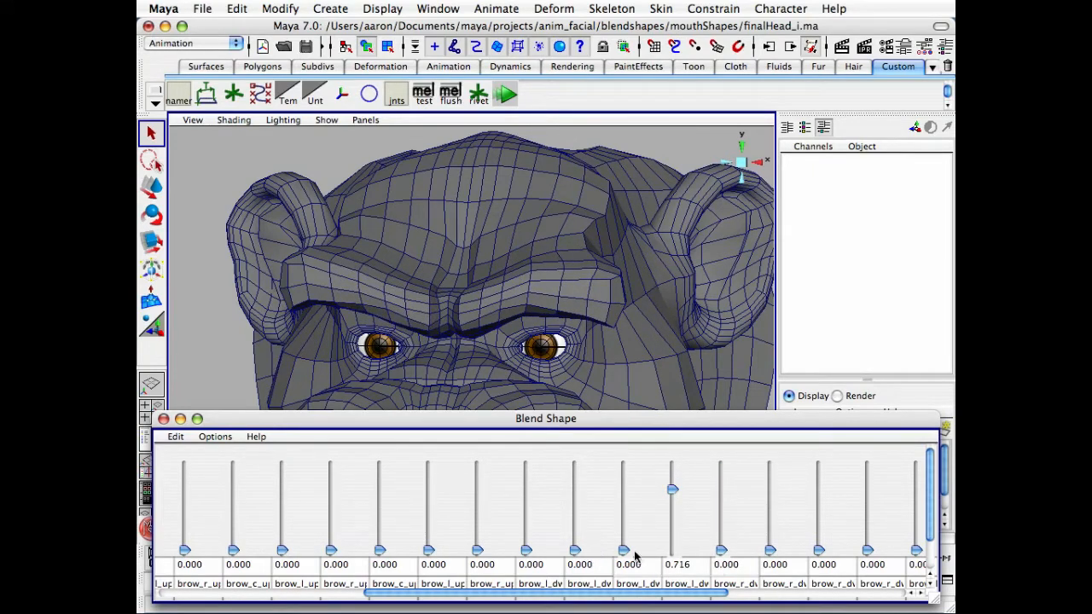
pyautogui.moveTo(625, 550); pyautogui.dragTo(577, 477)
pyautogui.moveTo(625, 550); pyautogui.dragTo(618, 500)
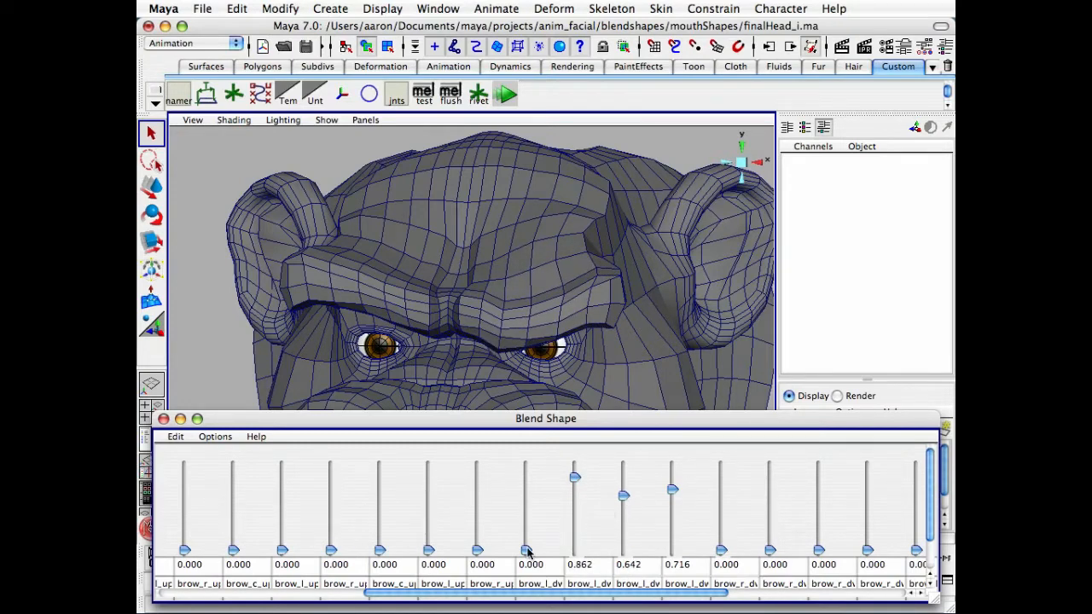
pyautogui.moveTo(527, 552)
pyautogui.mouseDown()
pyautogui.moveTo(525, 528)
pyautogui.moveTo(525, 545)
pyautogui.mouseUp()
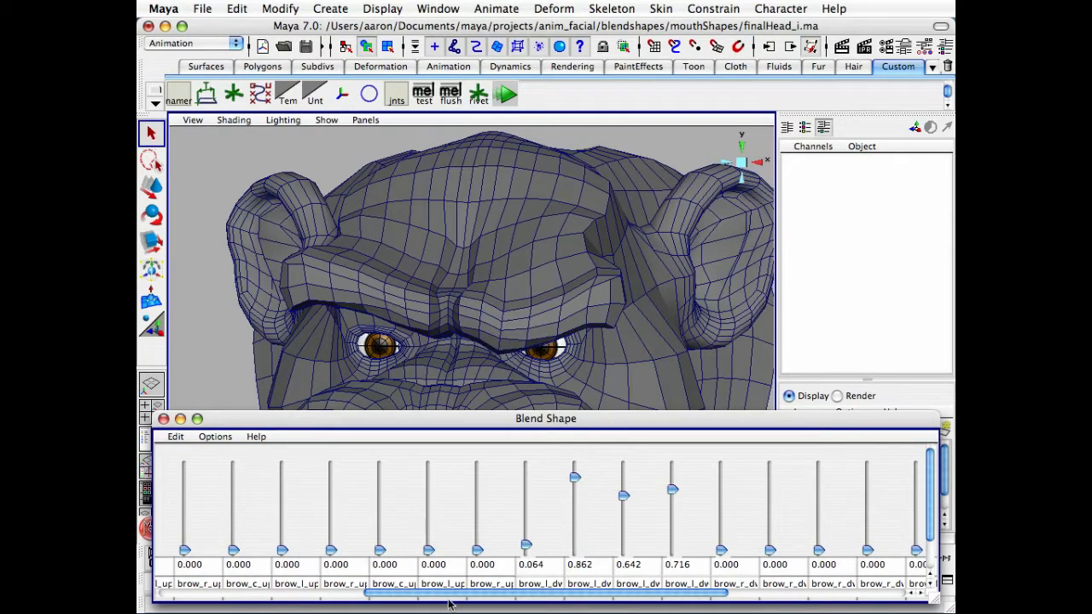
pyautogui.moveTo(458, 597); pyautogui.dragTo(252, 598)
pyautogui.click(184, 518)
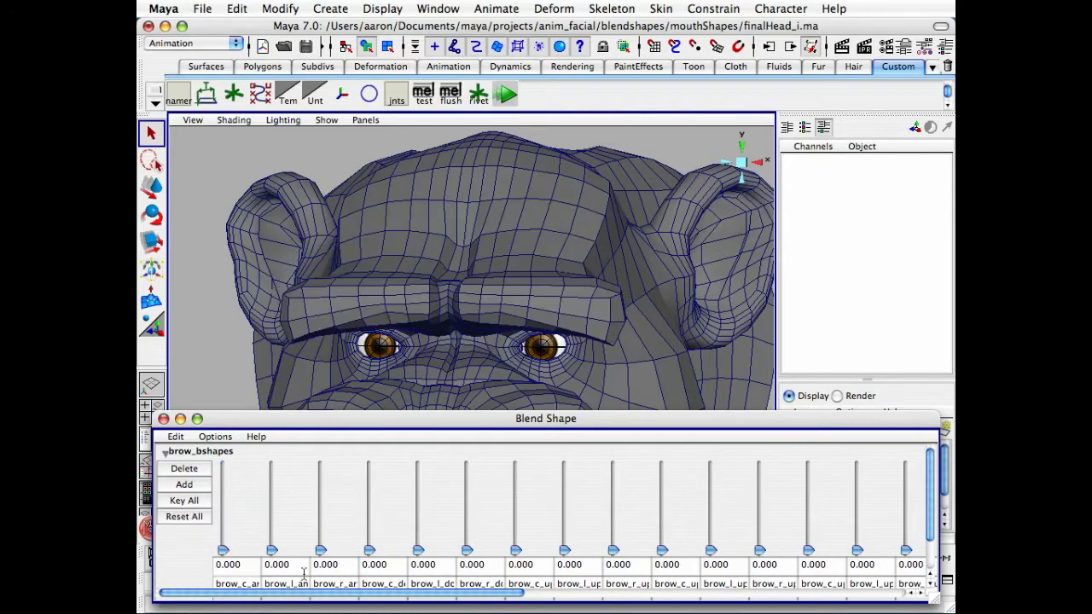
# Step: Try several brow targets and raise the first brow_c_up target to 1.000
pyautogui.moveTo(466, 550)
pyautogui.mouseDown()
pyautogui.moveTo(464, 512)
pyautogui.moveTo(466, 550)
pyautogui.mouseUp()
pyautogui.moveTo(564, 550); pyautogui.dragTo(566, 587)
pyautogui.moveTo(515, 552); pyautogui.dragTo(510, 413)
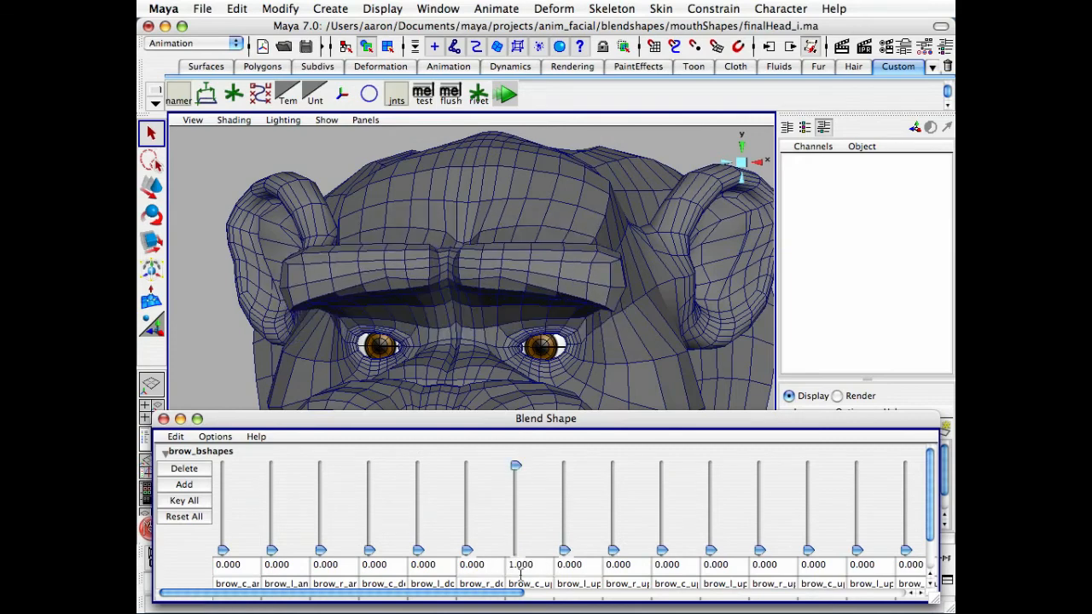
# Step: Set the third and fourth brow_r_dv targets to 1.000 and 0.716, trying other brow targets but leaving them at 0
pyautogui.moveTo(517, 594); pyautogui.dragTo(731, 583)
pyautogui.moveTo(817, 550); pyautogui.dragTo(816, 473)
pyautogui.moveTo(774, 550); pyautogui.dragTo(816, 488)
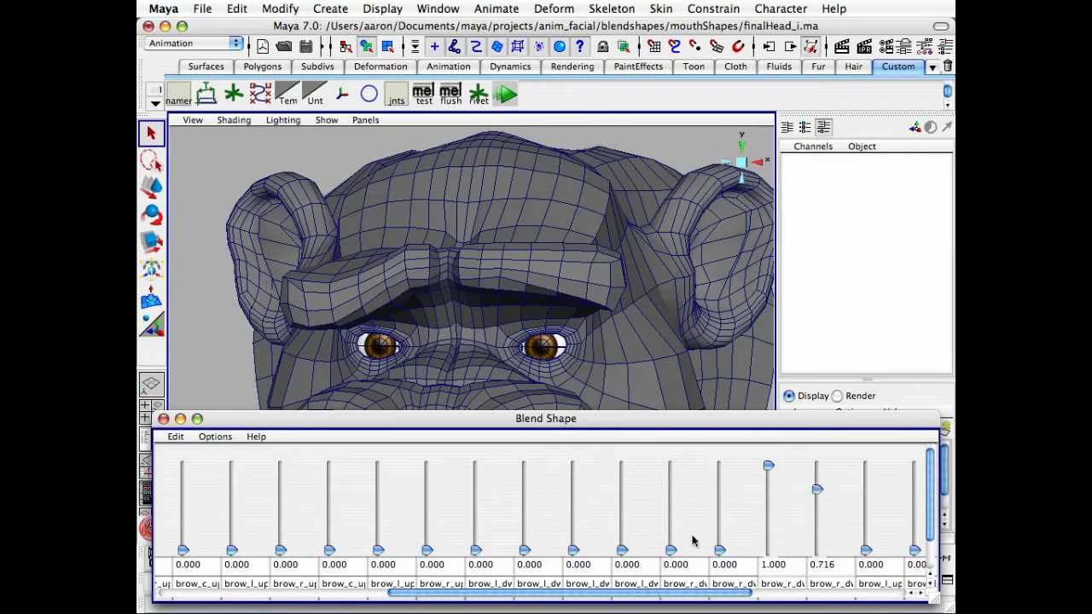
pyautogui.moveTo(671, 550)
pyautogui.mouseDown()
pyautogui.moveTo(673, 487)
pyautogui.moveTo(672, 537)
pyautogui.moveTo(673, 526)
pyautogui.moveTo(659, 558)
pyautogui.mouseUp()
pyautogui.moveTo(523, 550)
pyautogui.mouseDown()
pyautogui.moveTo(523, 463)
pyautogui.moveTo(524, 550)
pyautogui.mouseUp()
pyautogui.moveTo(330, 550); pyautogui.dragTo(317, 570)
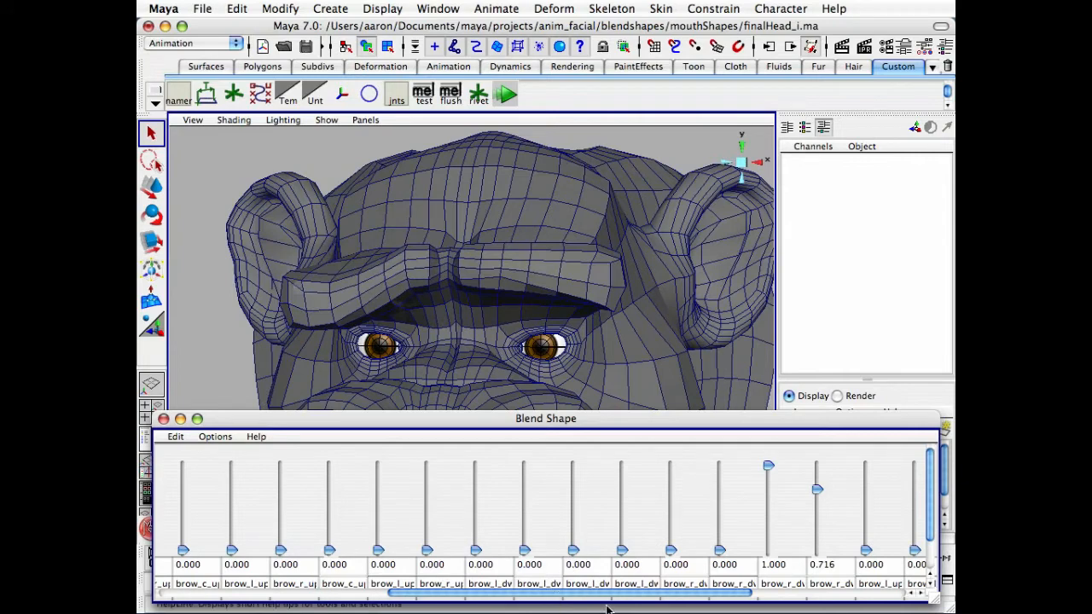
# Step: Shape the arched left brow with the three brow_l_up targets following brow_r_dv, at weights 0.339, 0.128 and 0.450
pyautogui.moveTo(625, 594); pyautogui.dragTo(753, 602)
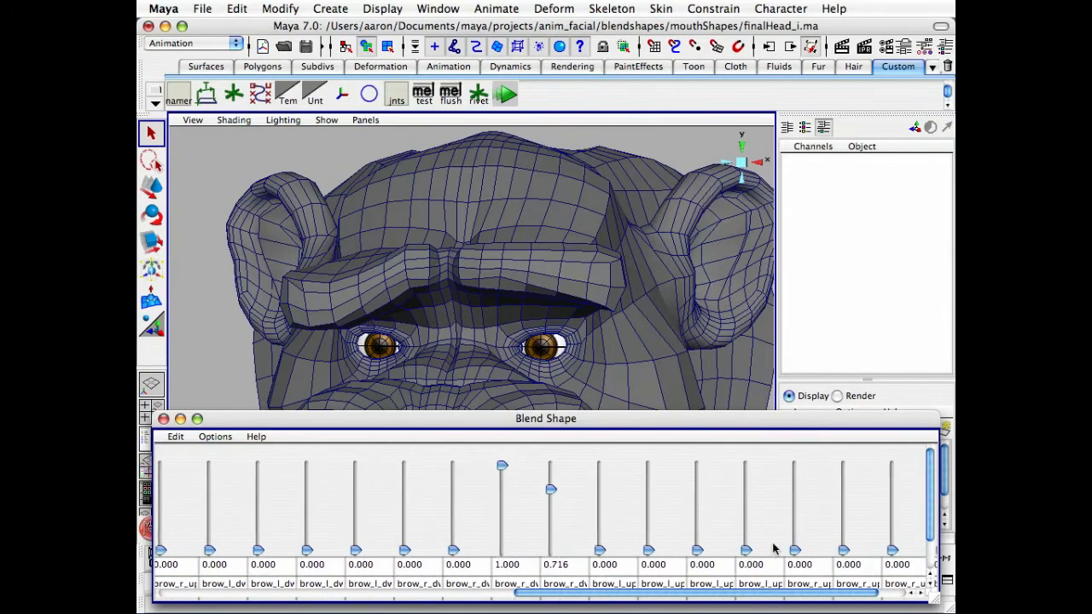
pyautogui.moveTo(745, 550); pyautogui.dragTo(699, 501)
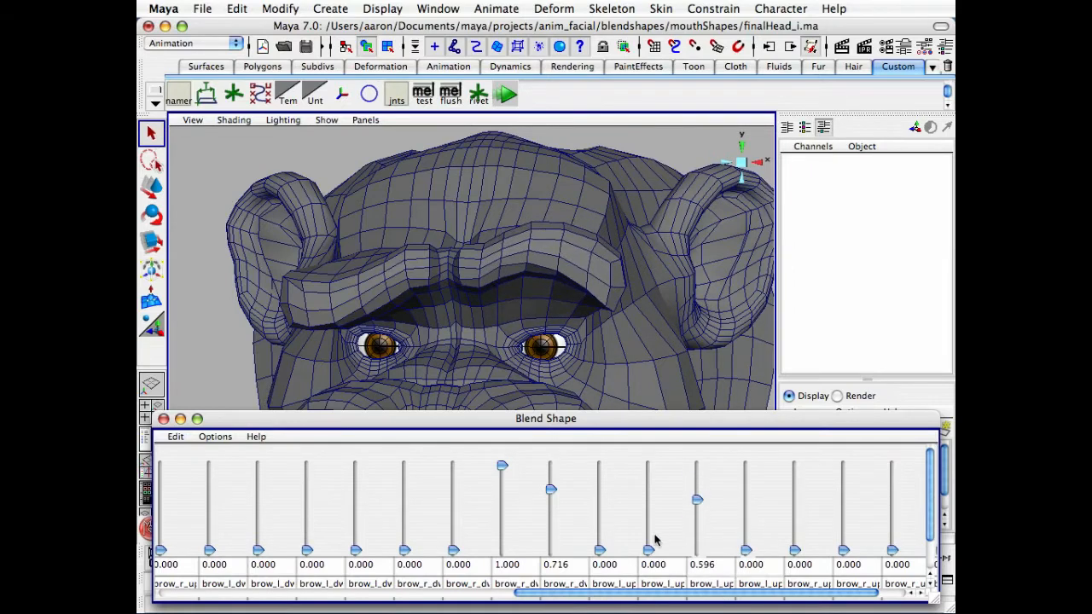
pyautogui.moveTo(648, 550); pyautogui.dragTo(647, 513)
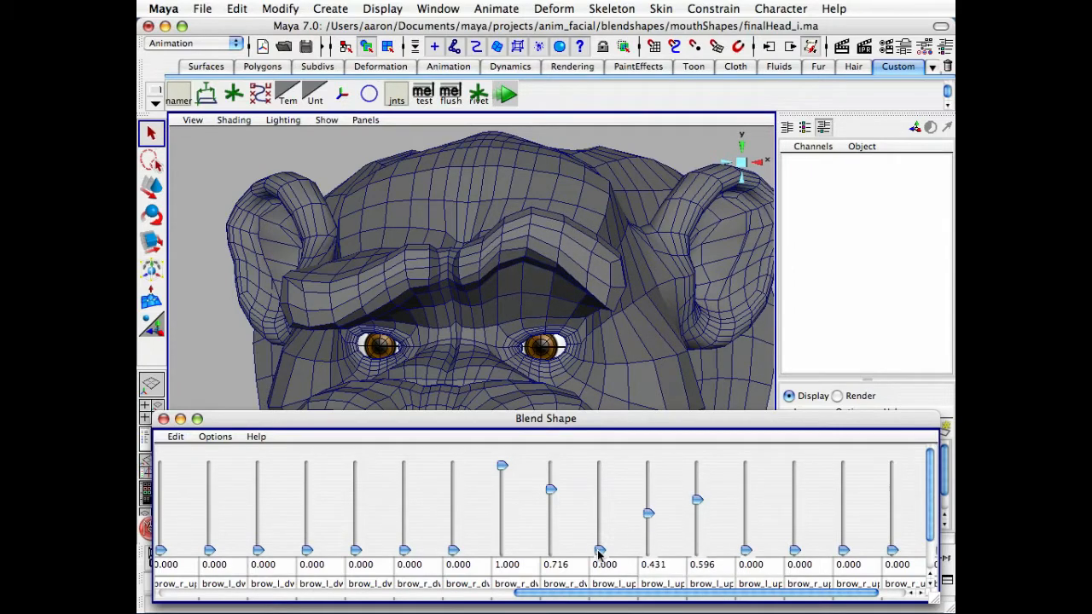
pyautogui.moveTo(599, 550); pyautogui.dragTo(648, 542)
pyautogui.moveTo(697, 501); pyautogui.dragTo(697, 512)
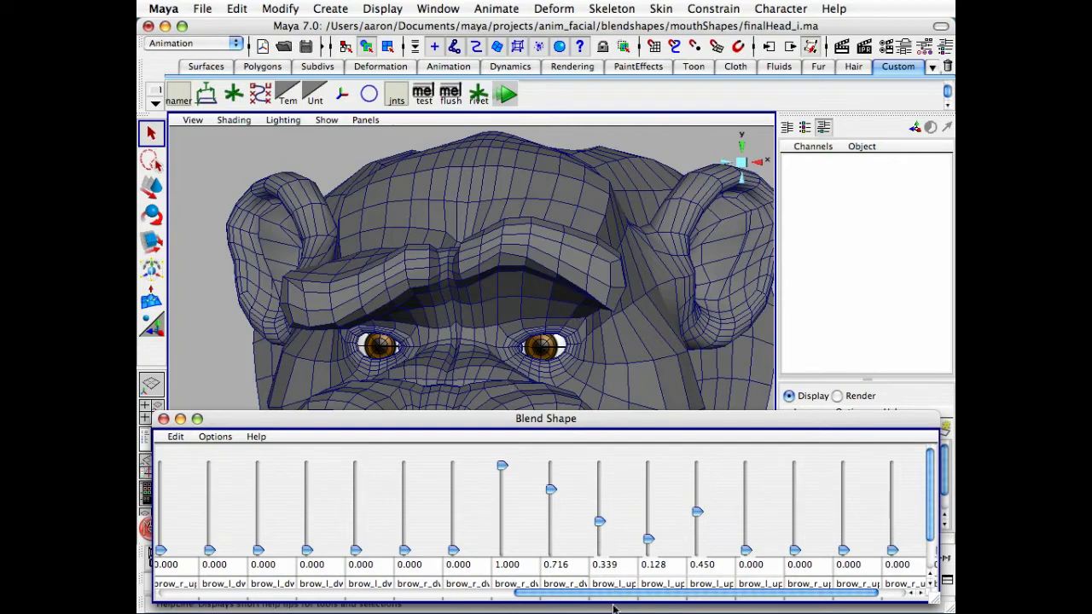
# Step: Reset all brow_bshapes target weights to 0 and close the Blend Shape editor
pyautogui.moveTo(613, 593); pyautogui.dragTo(243, 603)
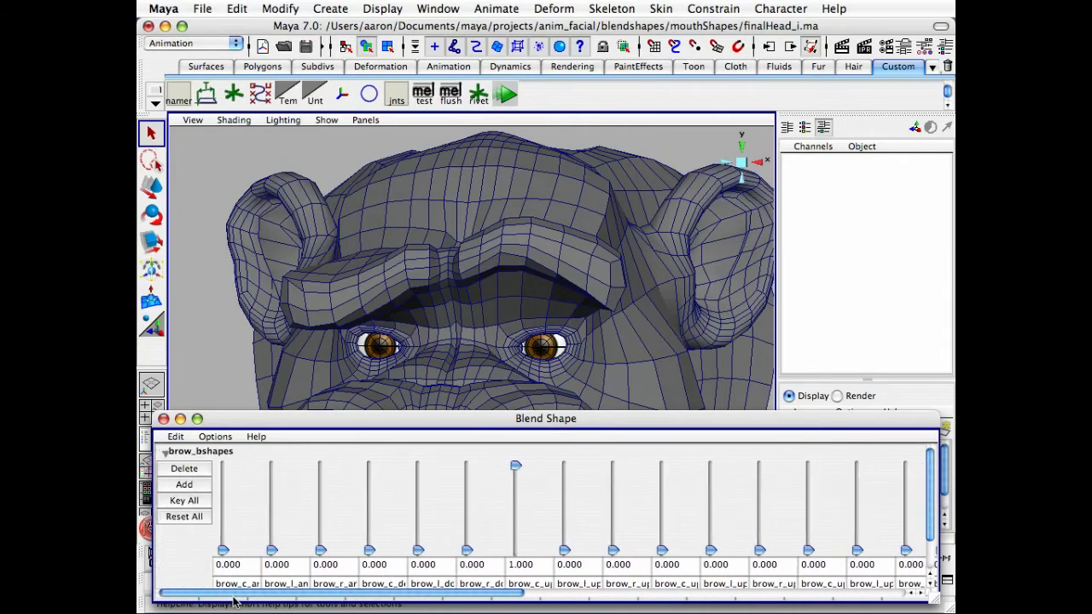
pyautogui.click(193, 518)
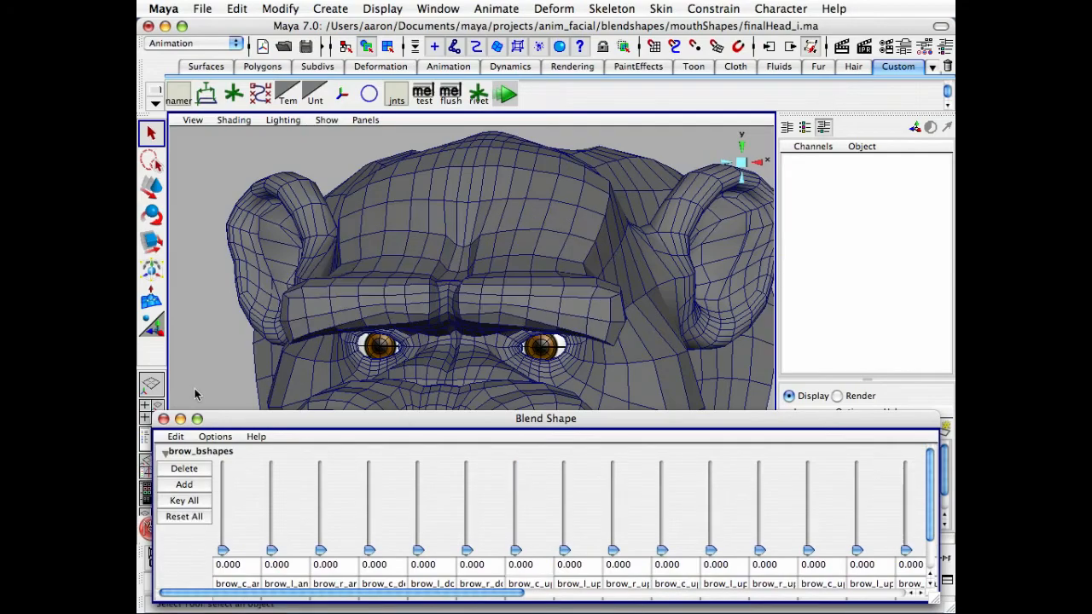
pyautogui.click(163, 418)
# Step: Examine the ape head's neutral brow from both sides, the front and a close three-quarter view
pyautogui.keyDown('alt'); pyautogui.moveTo(440, 310); pyautogui.dragTo(466, 325, button='middle'); pyautogui.keyUp('alt')
pyautogui.keyDown('alt'); pyautogui.moveTo(467, 326); pyautogui.dragTo(434, 325); pyautogui.keyUp('alt')
pyautogui.keyDown('alt'); pyautogui.moveTo(434, 325); pyautogui.dragTo(372, 305, button='right'); pyautogui.keyUp('alt')
pyautogui.keyDown('alt'); pyautogui.moveTo(372, 306); pyautogui.dragTo(352, 322); pyautogui.keyUp('alt')
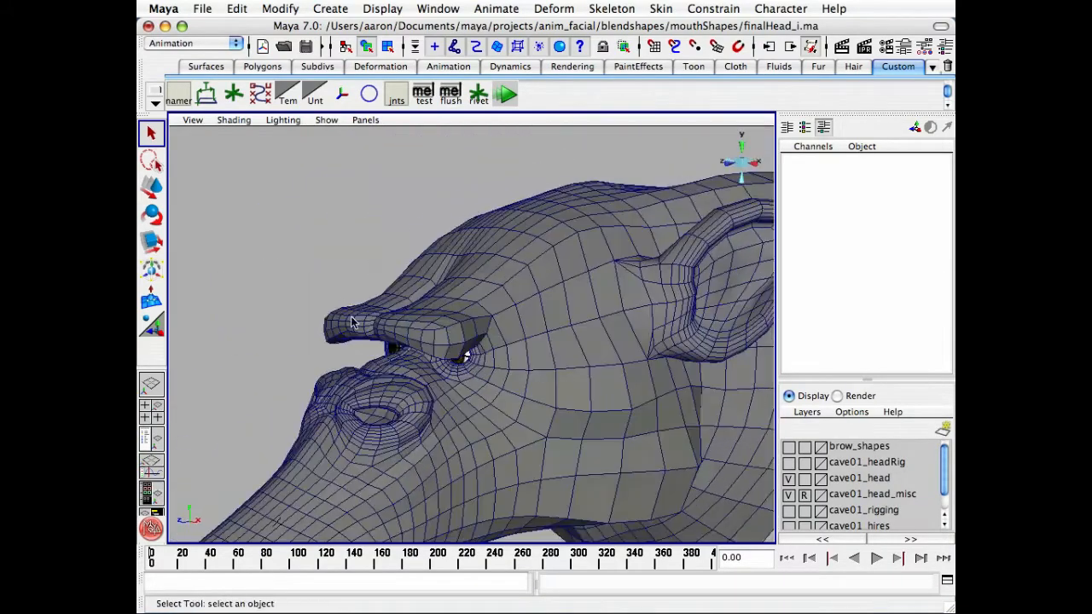
pyautogui.moveTo(562, 330)
pyautogui.keyDown('alt'); pyautogui.mouseDown()
pyautogui.moveTo(597, 328)
pyautogui.moveTo(572, 322)
pyautogui.mouseUp(); pyautogui.keyUp('alt')
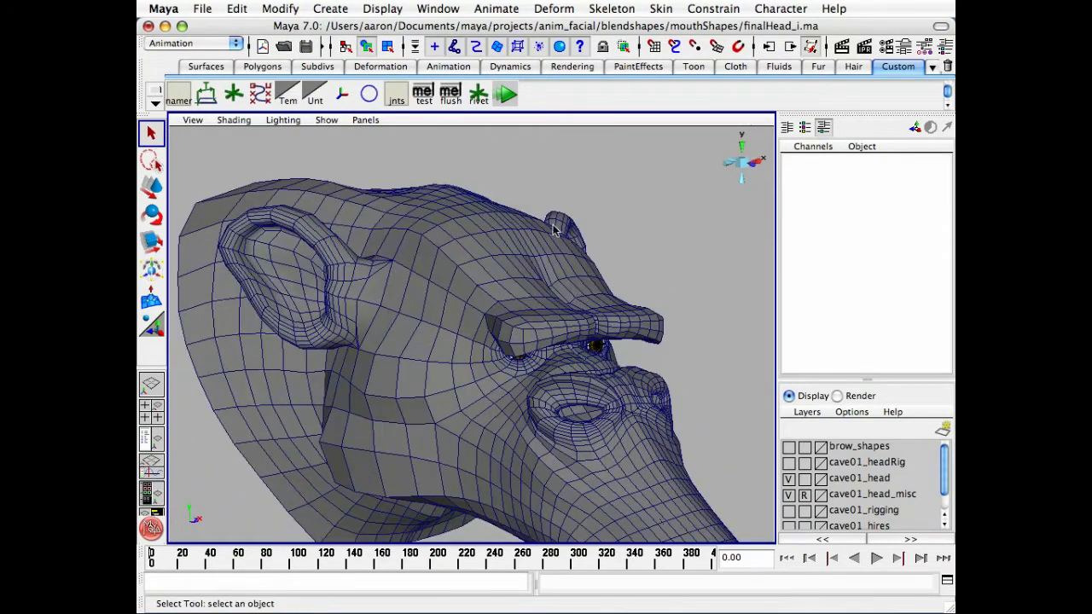
pyautogui.keyDown('alt'); pyautogui.moveTo(562, 353); pyautogui.dragTo(504, 387); pyautogui.keyUp('alt')
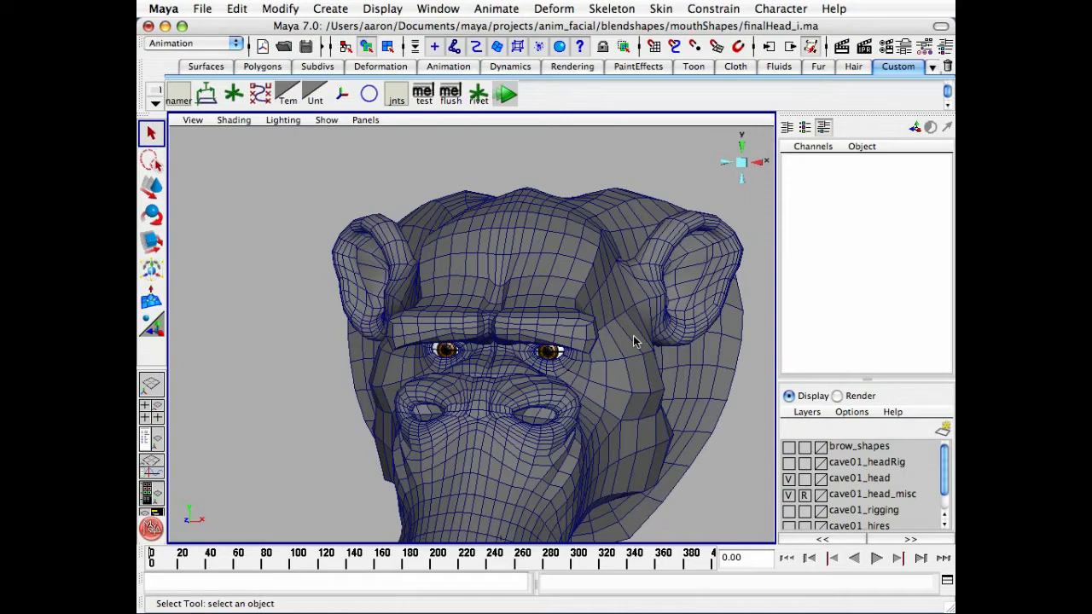
pyautogui.keyDown('alt'); pyautogui.moveTo(482, 349); pyautogui.dragTo(569, 343, button='right'); pyautogui.keyUp('alt')
pyautogui.keyDown('alt'); pyautogui.moveTo(588, 342); pyautogui.dragTo(562, 345); pyautogui.keyUp('alt')
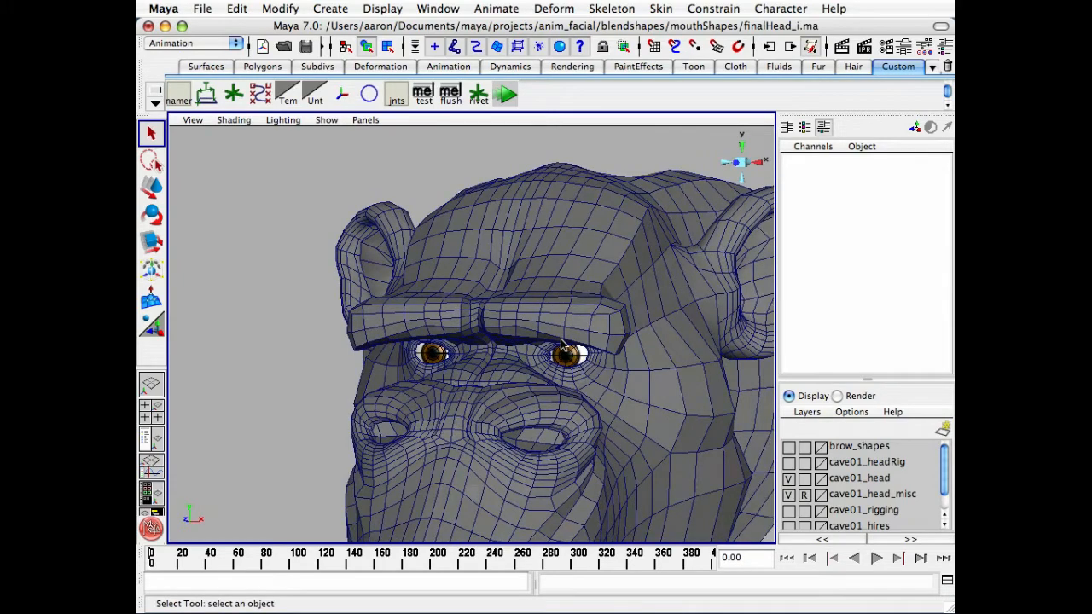
# Step: Go to frame 15, where the ape's mouth is wide open, and hide the cave01_head_misc layer
pyautogui.keyDown('alt'); pyautogui.moveTo(602, 371); pyautogui.dragTo(536, 355, button='middle'); pyautogui.keyUp('alt')
pyautogui.keyDown('alt'); pyautogui.moveTo(584, 363); pyautogui.dragTo(551, 383, button='right'); pyautogui.keyUp('alt')
pyautogui.keyDown('alt'); pyautogui.moveTo(551, 383); pyautogui.dragTo(490, 408); pyautogui.keyUp('alt')
pyautogui.moveTo(158, 560)
pyautogui.mouseDown()
pyautogui.moveTo(190, 561)
pyautogui.moveTo(175, 562)
pyautogui.mouseUp()
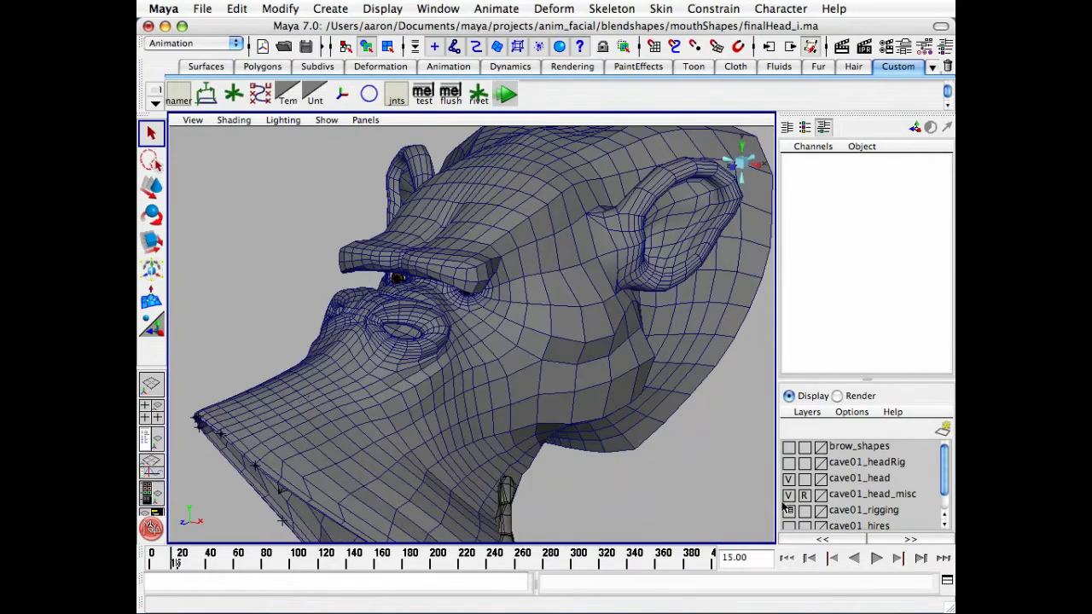
pyautogui.click(790, 496)
# Step: Select the ape head mesh and open the Blend Shape editor with the open-mouth pose in view
pyautogui.keyDown('alt'); pyautogui.moveTo(613, 401); pyautogui.dragTo(633, 433, button='middle'); pyautogui.keyUp('alt')
pyautogui.keyDown('alt'); pyautogui.moveTo(634, 433); pyautogui.dragTo(629, 415); pyautogui.keyUp('alt')
pyautogui.click(629, 415)
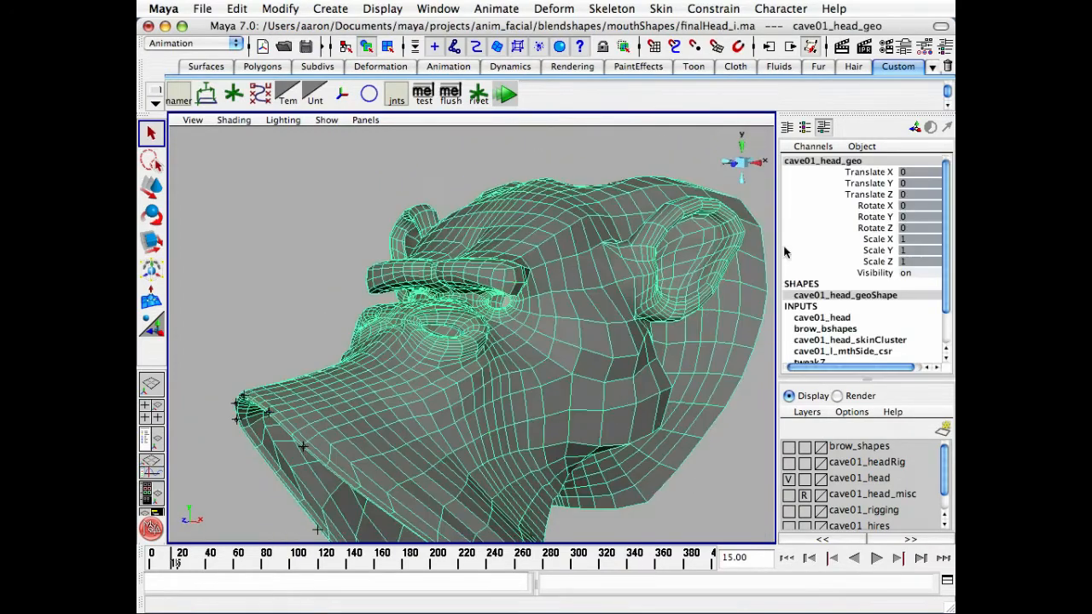
pyautogui.click(441, 9)
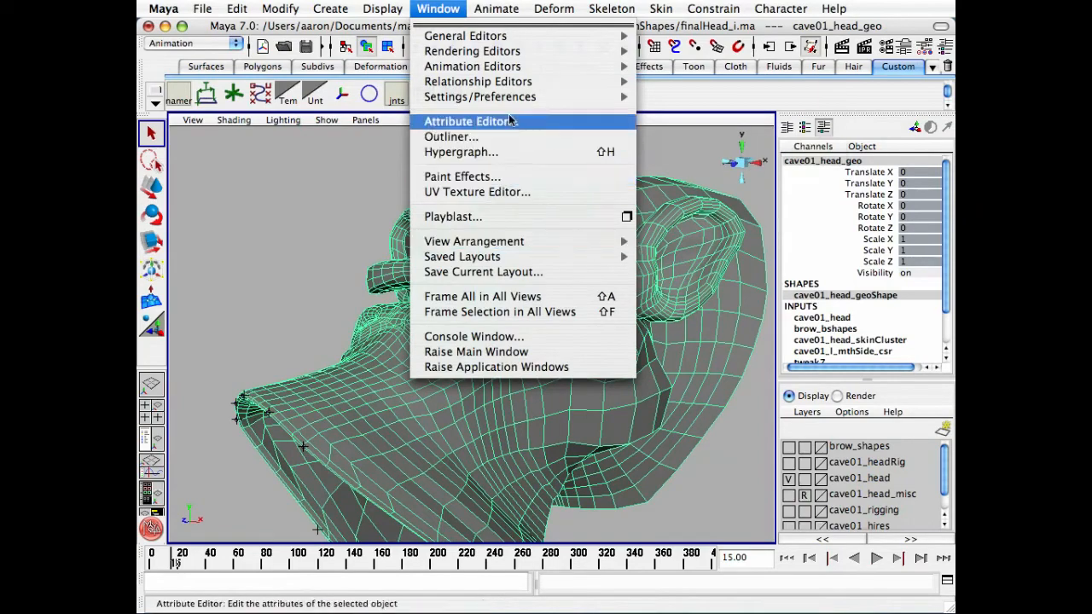
pyautogui.moveTo(512, 65)
pyautogui.click(695, 116)
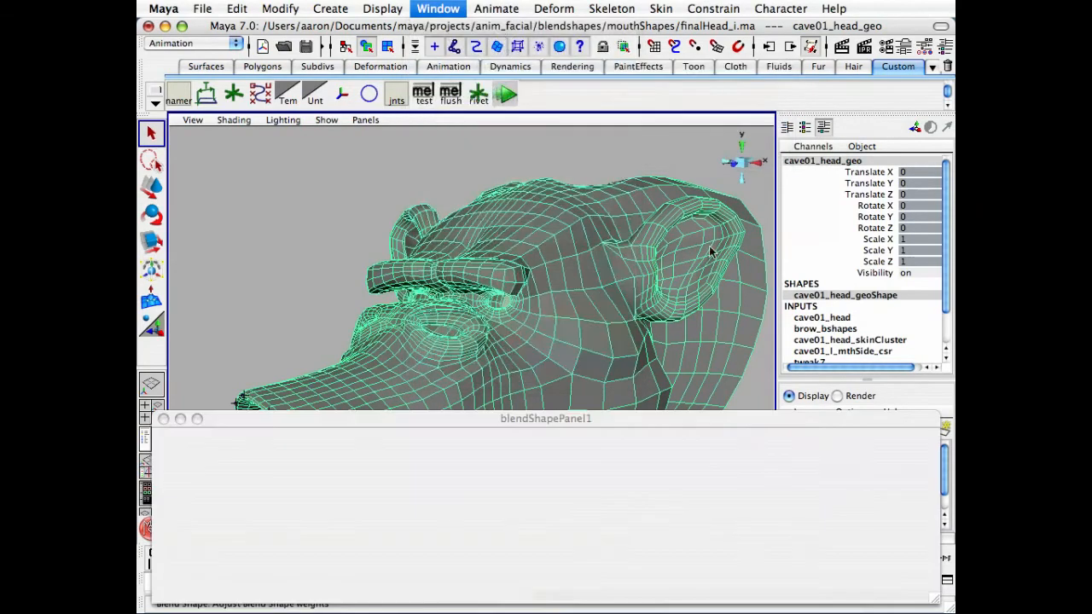
pyautogui.keyDown('alt'); pyautogui.moveTo(490, 309); pyautogui.dragTo(517, 225, button='middle'); pyautogui.keyUp('alt')
pyautogui.keyDown('alt'); pyautogui.moveTo(517, 225); pyautogui.dragTo(442, 249, button='right'); pyautogui.keyUp('alt')
pyautogui.keyDown('alt'); pyautogui.moveTo(442, 249); pyautogui.dragTo(412, 202, button='middle'); pyautogui.keyUp('alt')
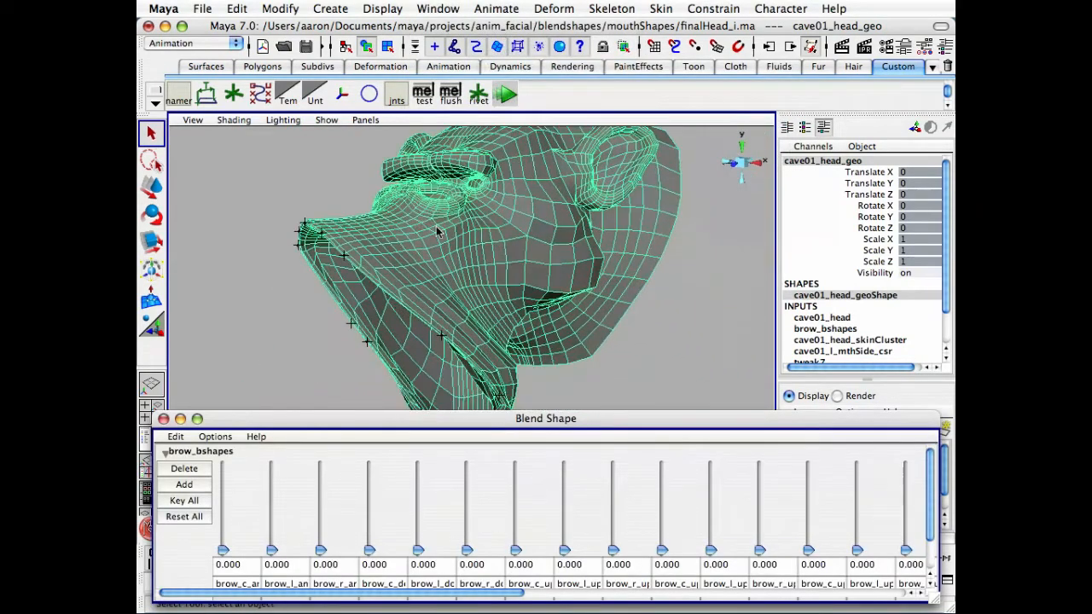
# Step: Try the first brow_bshapes target at 1.000 on the open-mouth pose, inspect the head, and return the weight to 0
pyautogui.moveTo(227, 556); pyautogui.dragTo(222, 445)
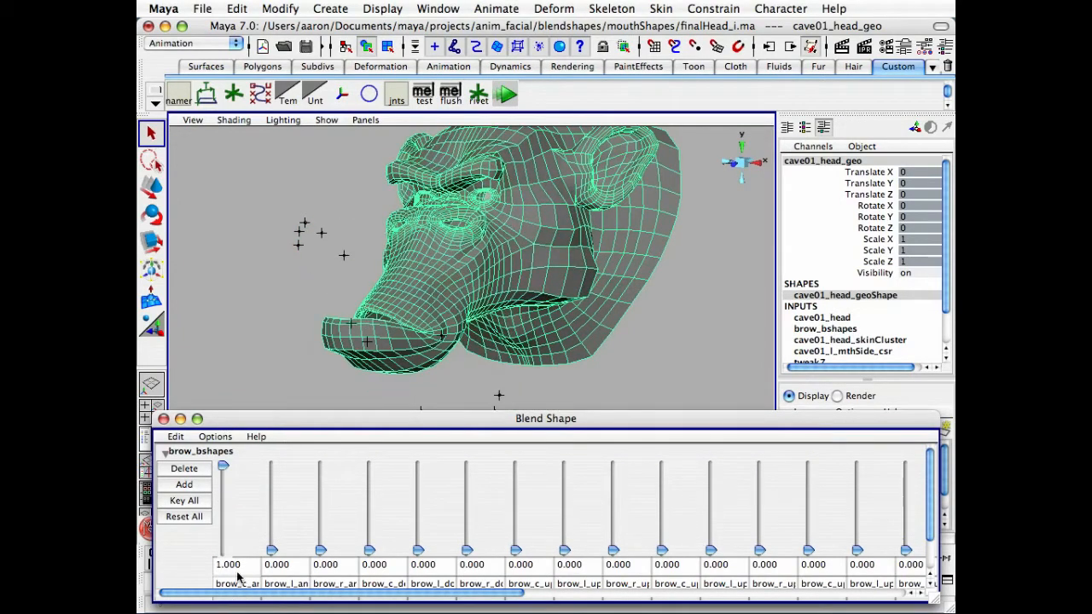
pyautogui.keyDown('alt'); pyautogui.moveTo(385, 225); pyautogui.dragTo(409, 232); pyautogui.keyUp('alt')
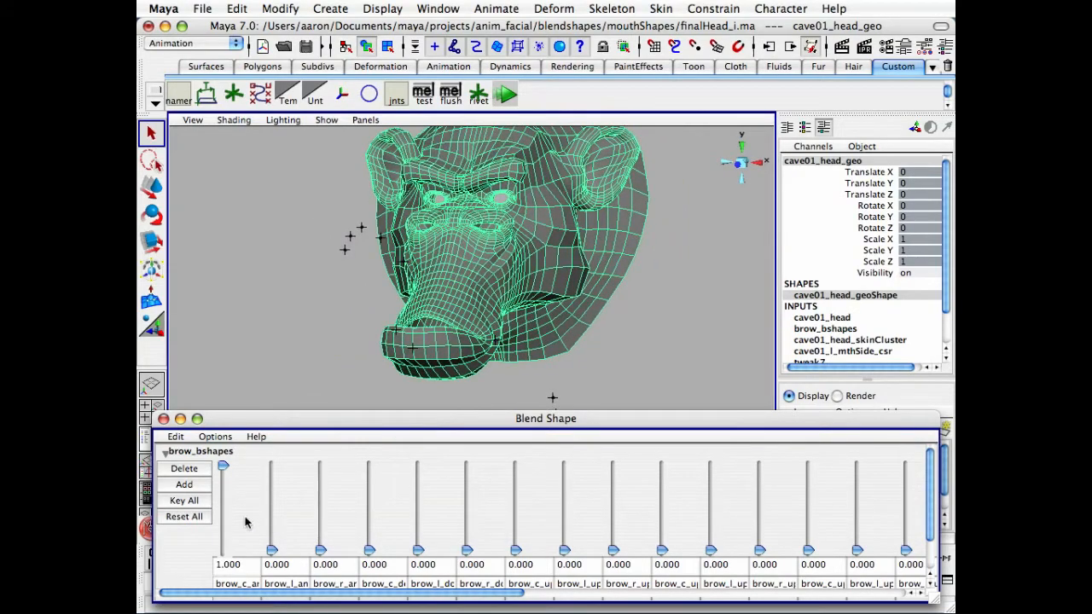
pyautogui.keyDown('alt'); pyautogui.moveTo(475, 203); pyautogui.dragTo(401, 192); pyautogui.keyUp('alt')
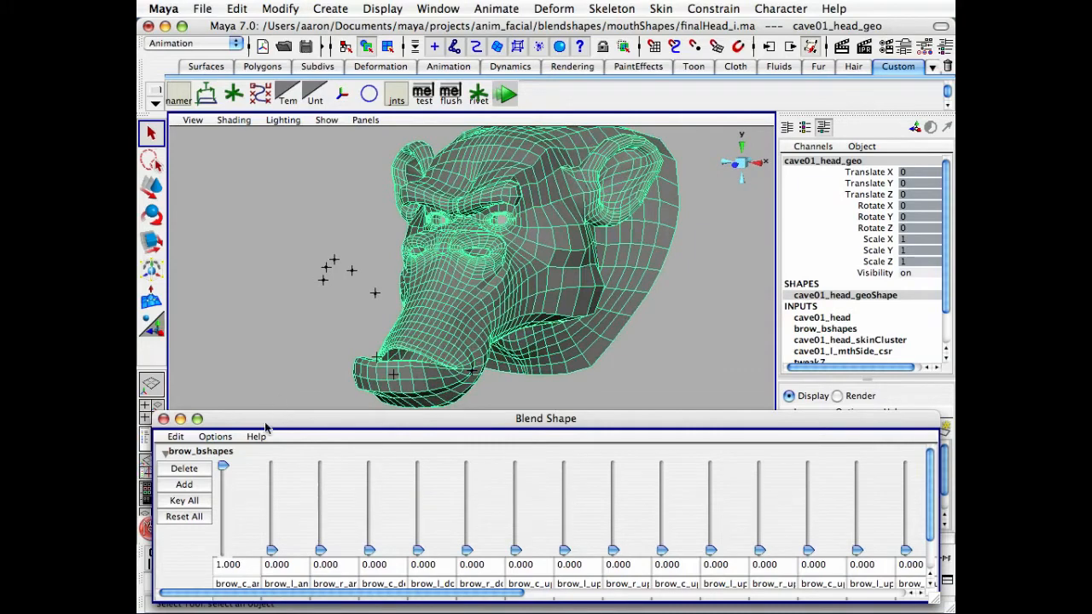
pyautogui.moveTo(222, 465); pyautogui.dragTo(222, 549)
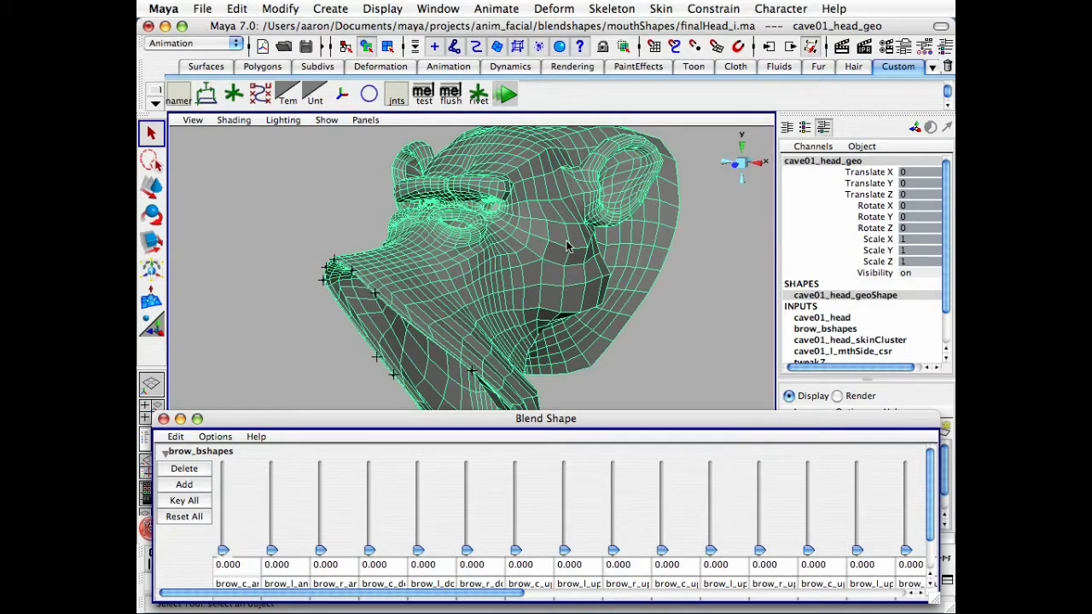
# Step: Reorder the head's input operations so the brow_bshapes blend shape sits below the skin cluster and mouth-side cluster, just above the tweak
pyautogui.keyDown('alt'); pyautogui.moveTo(575, 239); pyautogui.dragTo(563, 237); pyautogui.keyUp('alt')
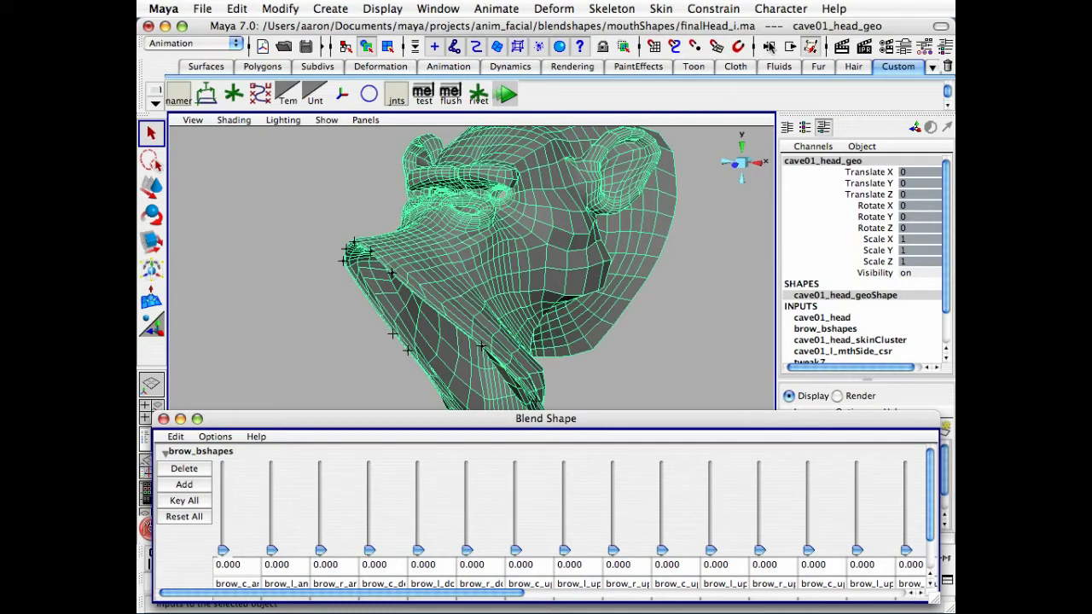
pyautogui.click(768, 47)
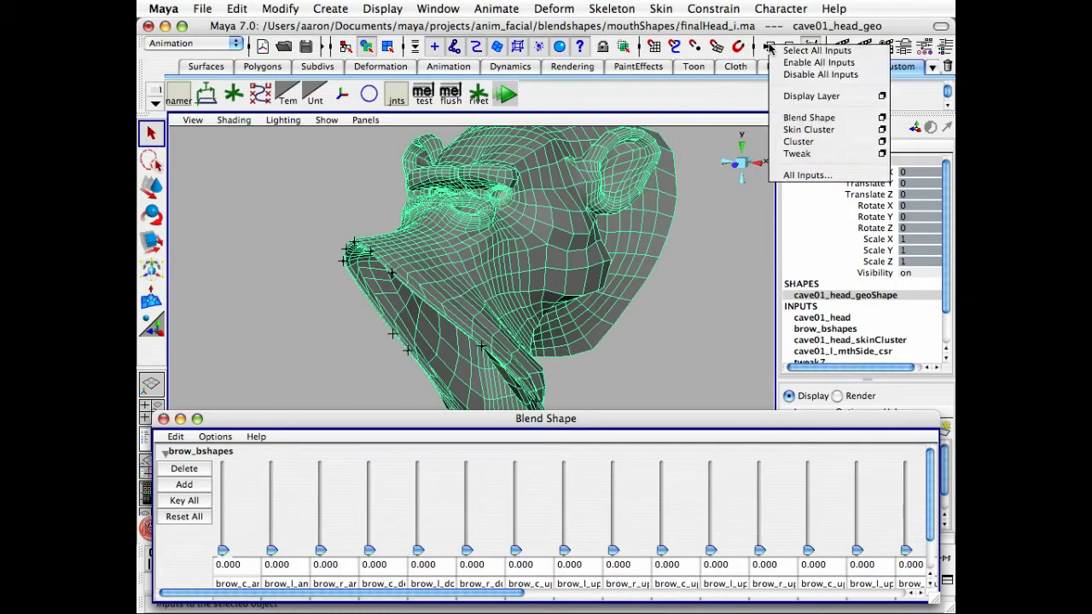
pyautogui.click(858, 176)
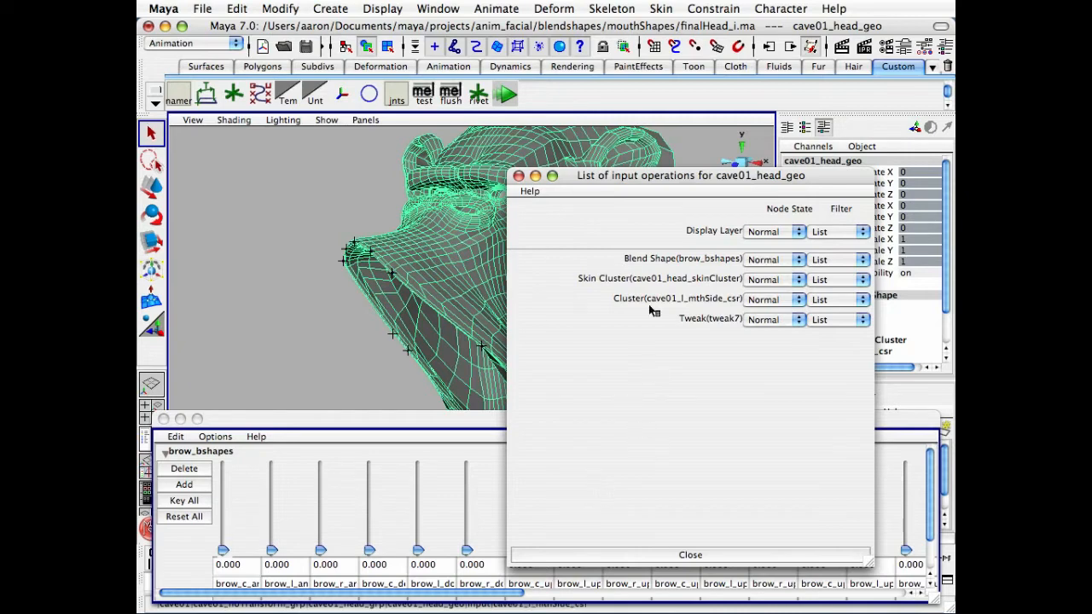
pyautogui.moveTo(656, 256); pyautogui.dragTo(657, 302, button='middle')
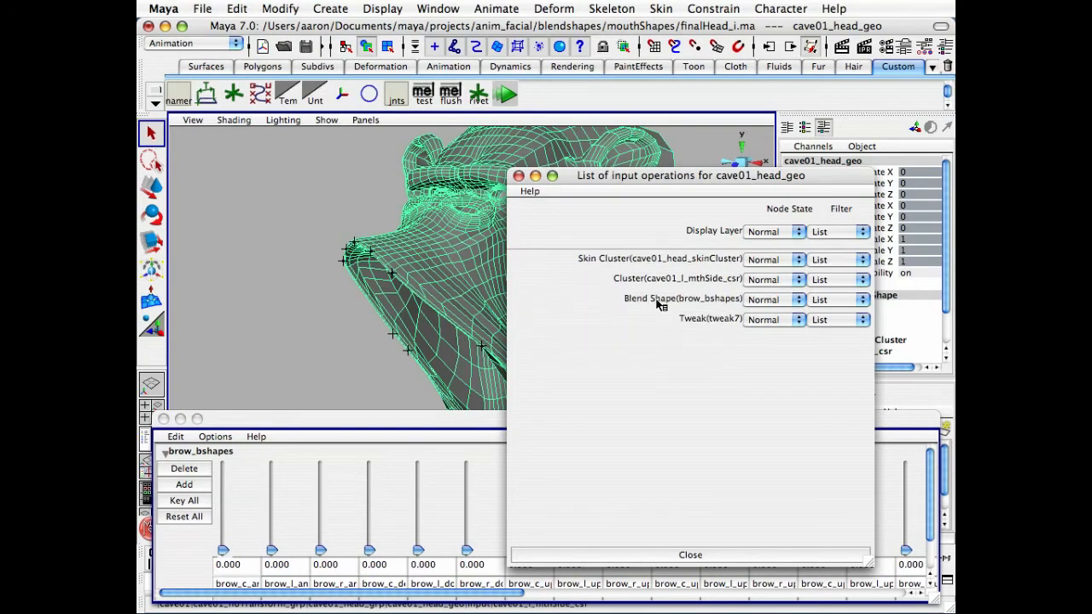
pyautogui.click(691, 555)
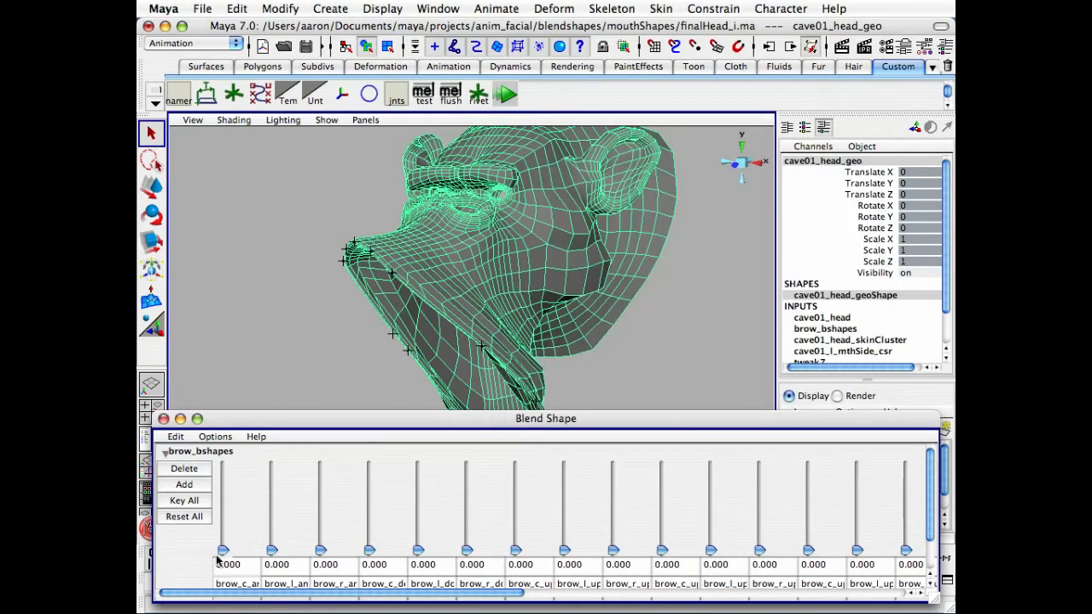
# Step: Test the reordered deformer on the open-mouth pose with the first brow target at 1.000 and the second brow_r_up target at 0.899
pyautogui.moveTo(221, 551); pyautogui.dragTo(223, 465)
pyautogui.keyDown('alt'); pyautogui.moveTo(282, 341); pyautogui.dragTo(373, 281); pyautogui.keyUp('alt')
pyautogui.moveTo(219, 466); pyautogui.dragTo(242, 424)
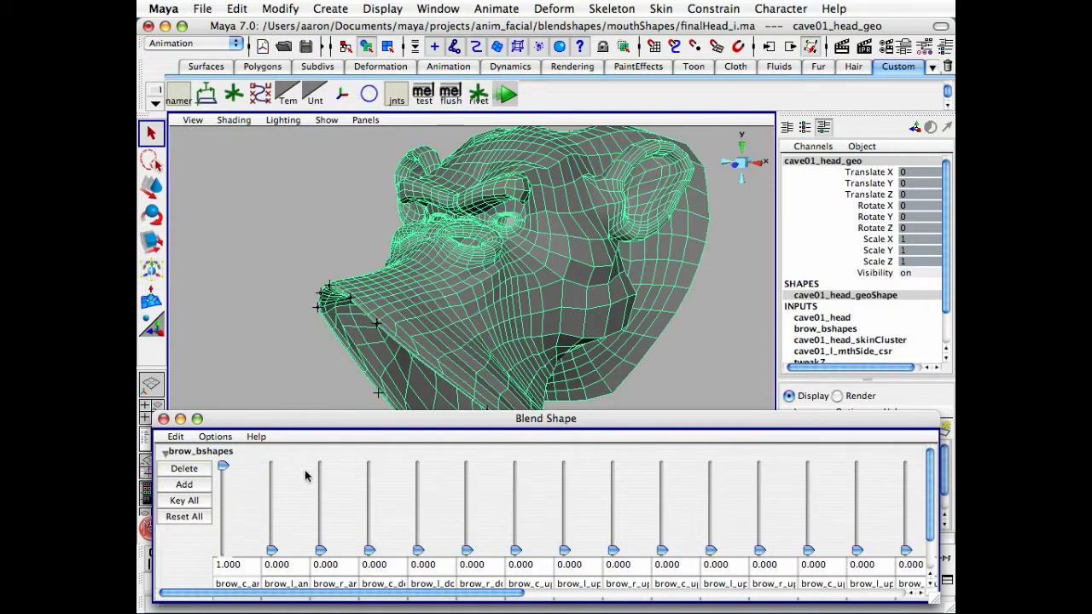
pyautogui.moveTo(224, 467)
pyautogui.mouseDown()
pyautogui.moveTo(226, 554)
pyautogui.moveTo(241, 465)
pyautogui.mouseUp()
pyautogui.moveTo(759, 549); pyautogui.dragTo(759, 473)
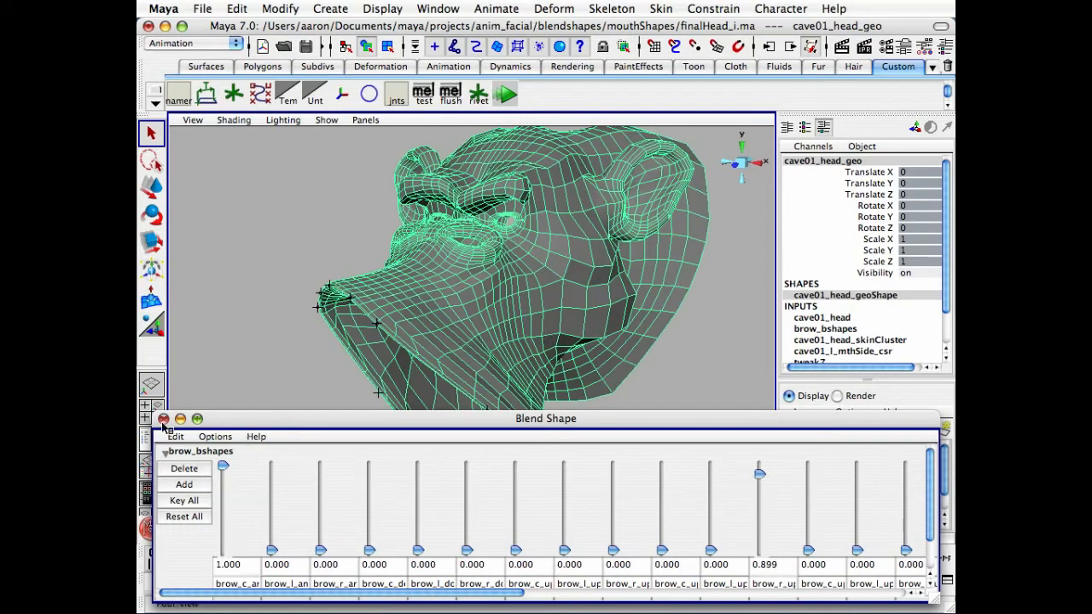
# Step: Reset all brow_bshapes target weights, close the Blend Shape editor, and return to frame 0 with the head deselected
pyautogui.click(184, 516)
pyautogui.click(163, 419)
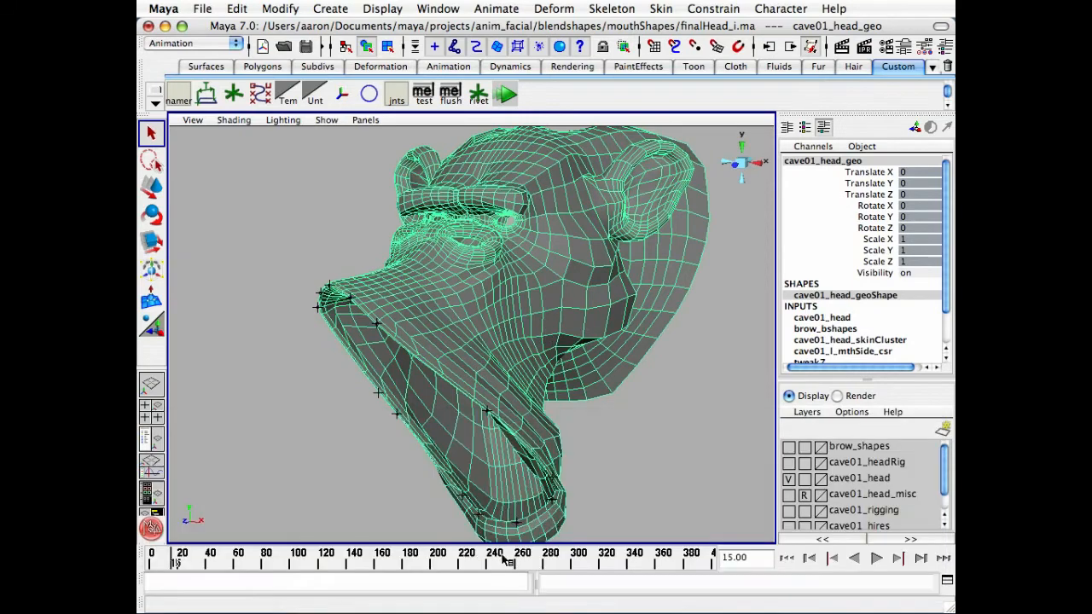
pyautogui.moveTo(172, 561); pyautogui.dragTo(151, 560)
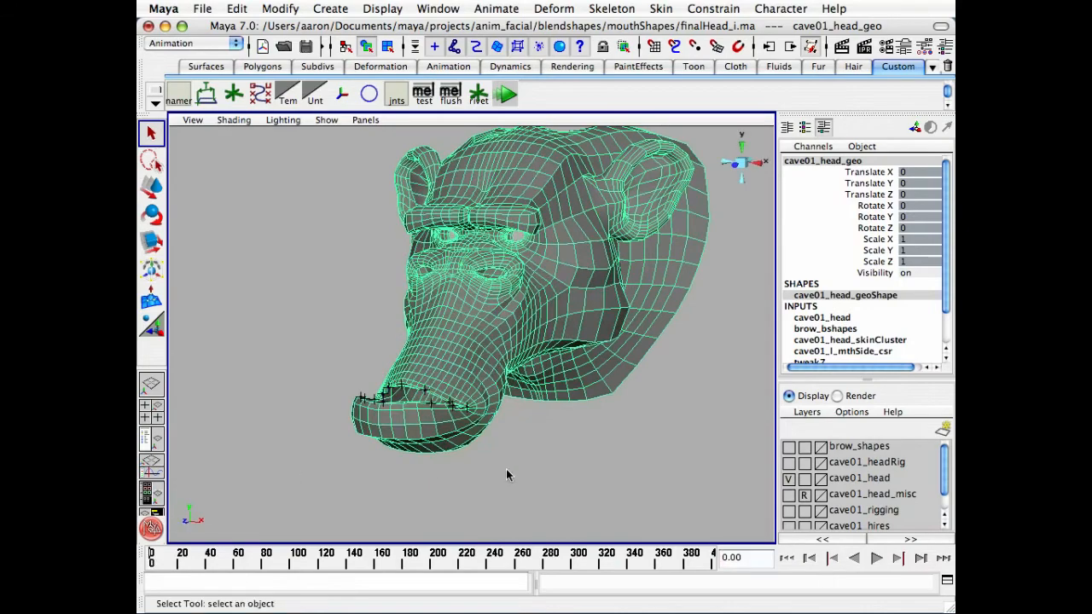
pyautogui.click(509, 468)
# Step: Examine the closed-mouth ape head, especially its brow ridge, eye sockets and forehead, from three-quarter, side and low close-up views
pyautogui.keyDown('alt'); pyautogui.moveTo(525, 426); pyautogui.dragTo(445, 461, button='middle'); pyautogui.keyUp('alt')
pyautogui.keyDown('alt'); pyautogui.moveTo(445, 460); pyautogui.dragTo(534, 429, button='right'); pyautogui.keyUp('alt')
pyautogui.keyDown('alt'); pyautogui.moveTo(535, 428); pyautogui.dragTo(550, 427, button='middle'); pyautogui.keyUp('alt')
pyautogui.keyDown('alt'); pyautogui.moveTo(573, 426); pyautogui.dragTo(550, 425, button='right'); pyautogui.keyUp('alt')
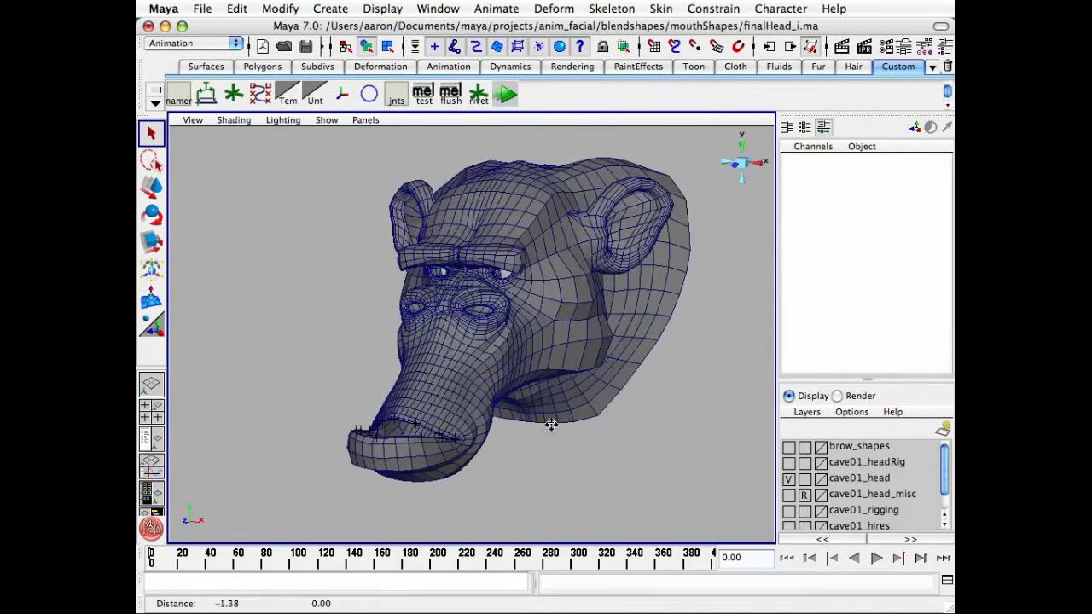
pyautogui.keyDown('alt'); pyautogui.moveTo(550, 425); pyautogui.dragTo(523, 427); pyautogui.keyUp('alt')
pyautogui.keyDown('alt'); pyautogui.moveTo(523, 431); pyautogui.dragTo(471, 428, button='right'); pyautogui.keyUp('alt')
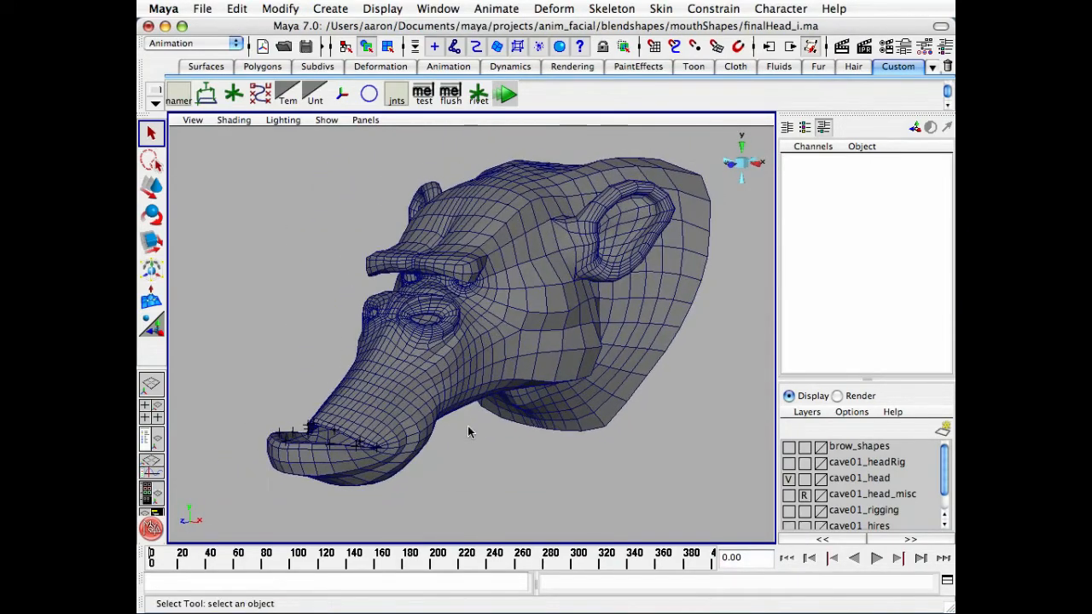
pyautogui.keyDown('alt'); pyautogui.moveTo(503, 420); pyautogui.dragTo(500, 409); pyautogui.keyUp('alt')
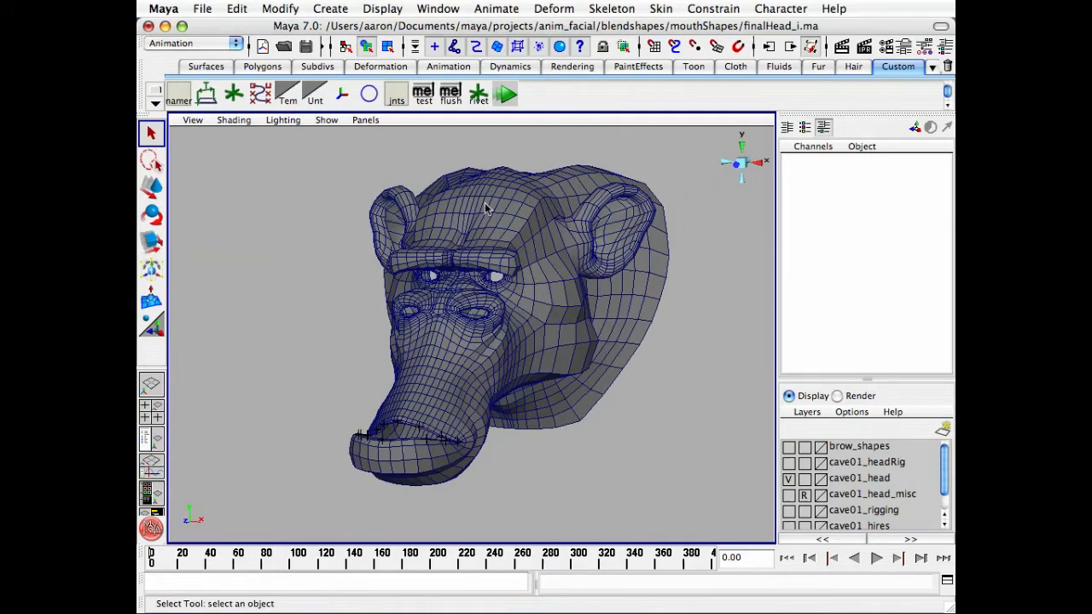
pyautogui.keyDown('alt'); pyautogui.moveTo(484, 207); pyautogui.dragTo(404, 260, button='right'); pyautogui.keyUp('alt')
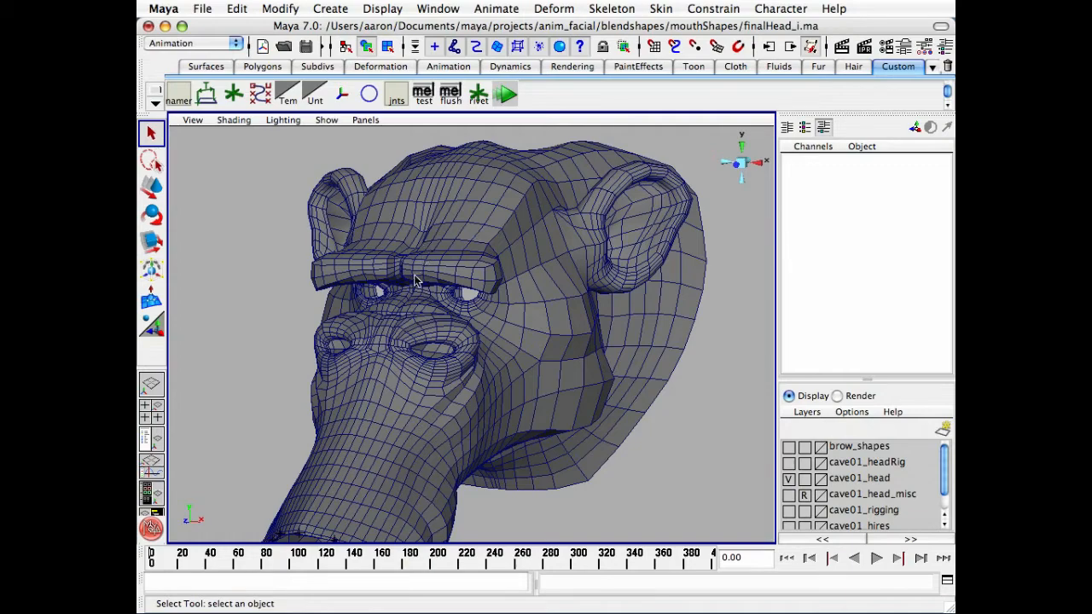
pyautogui.keyDown('alt'); pyautogui.moveTo(450, 305); pyautogui.dragTo(458, 300); pyautogui.keyUp('alt')
pyautogui.keyDown('alt'); pyautogui.moveTo(458, 300); pyautogui.dragTo(515, 251, button='right'); pyautogui.keyUp('alt')
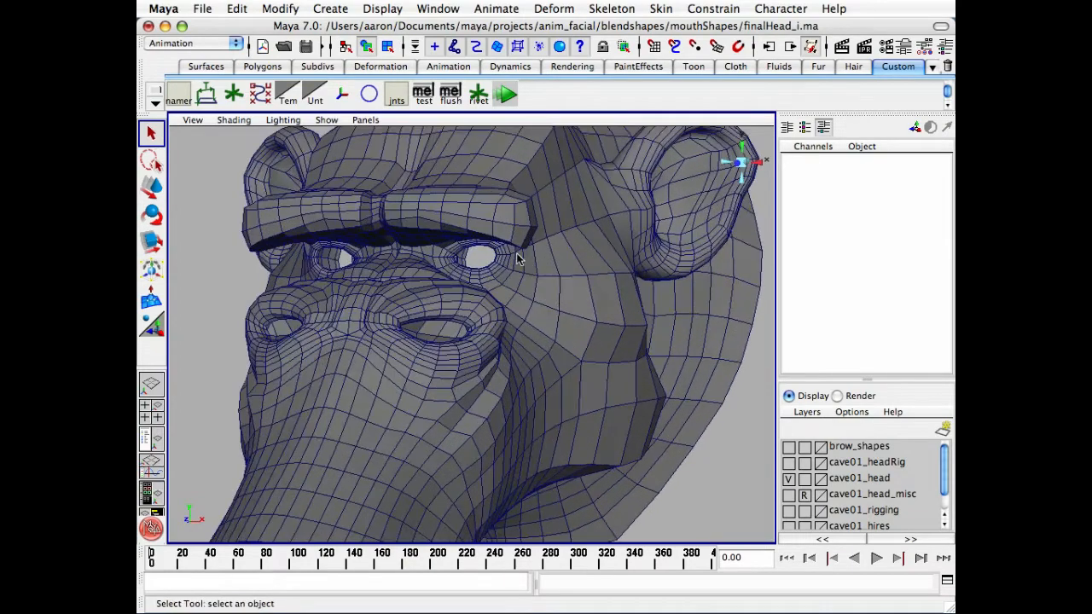
pyautogui.keyDown('alt'); pyautogui.moveTo(515, 251); pyautogui.dragTo(540, 322, button='middle'); pyautogui.keyUp('alt')
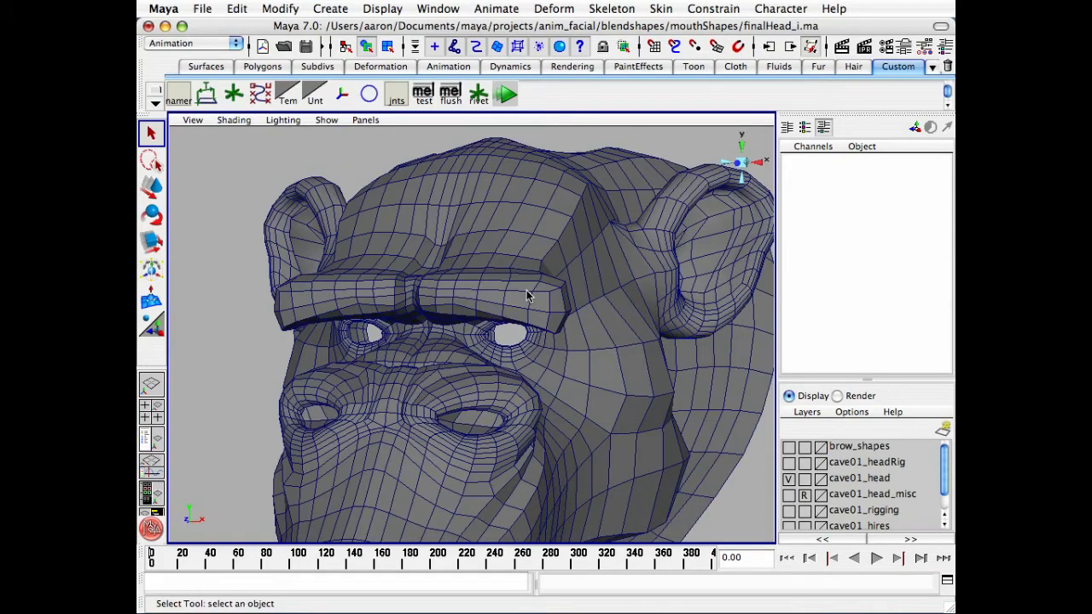
pyautogui.keyDown('alt'); pyautogui.moveTo(526, 296); pyautogui.dragTo(487, 309); pyautogui.keyUp('alt')
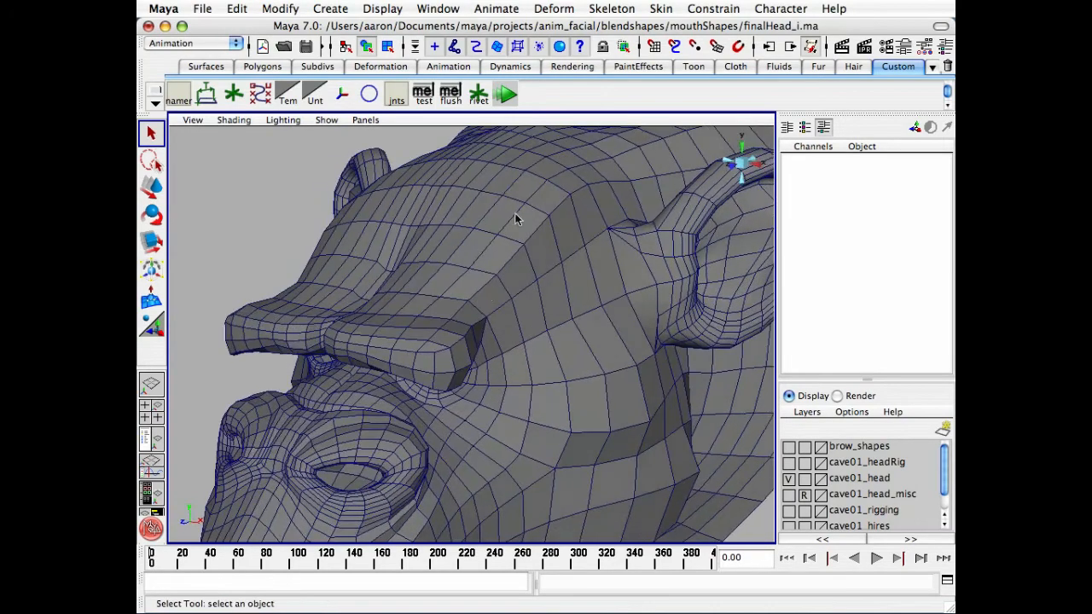
pyautogui.keyDown('alt'); pyautogui.moveTo(543, 278); pyautogui.dragTo(486, 276); pyautogui.keyUp('alt')
pyautogui.keyDown('alt'); pyautogui.moveTo(486, 275); pyautogui.dragTo(485, 299, button='right'); pyautogui.keyUp('alt')
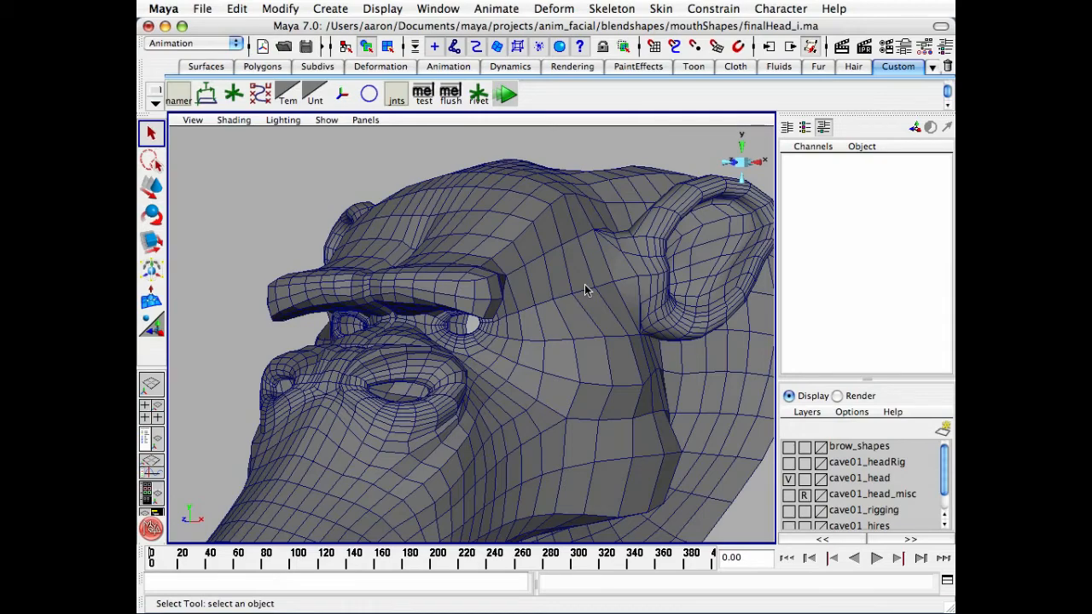
pyautogui.keyDown('alt'); pyautogui.moveTo(551, 263); pyautogui.dragTo(621, 288); pyautogui.keyUp('alt')
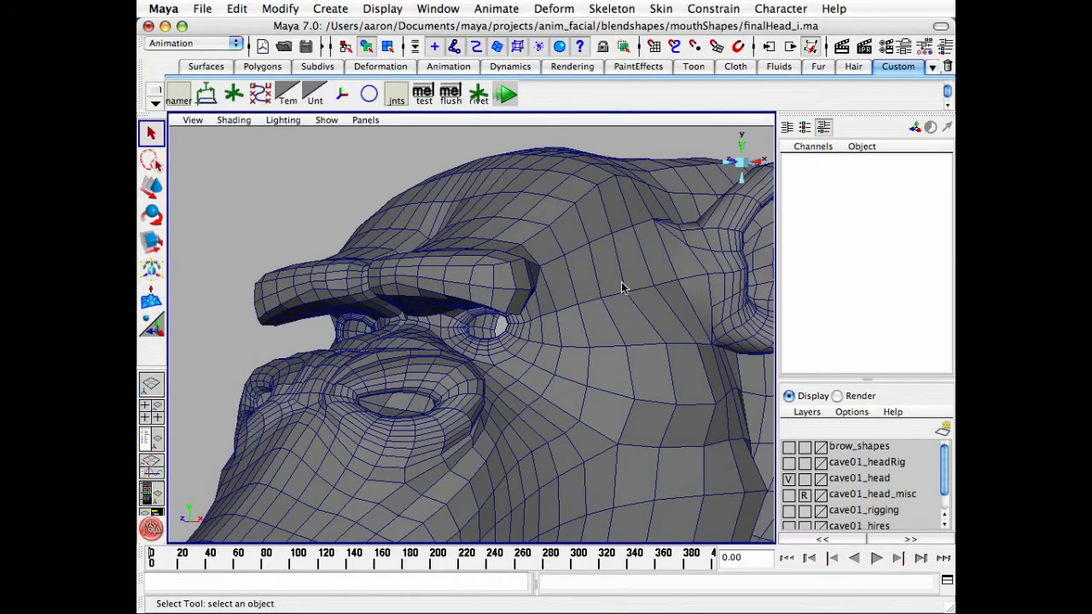
pyautogui.keyDown('alt'); pyautogui.moveTo(606, 292); pyautogui.dragTo(589, 240); pyautogui.keyUp('alt')
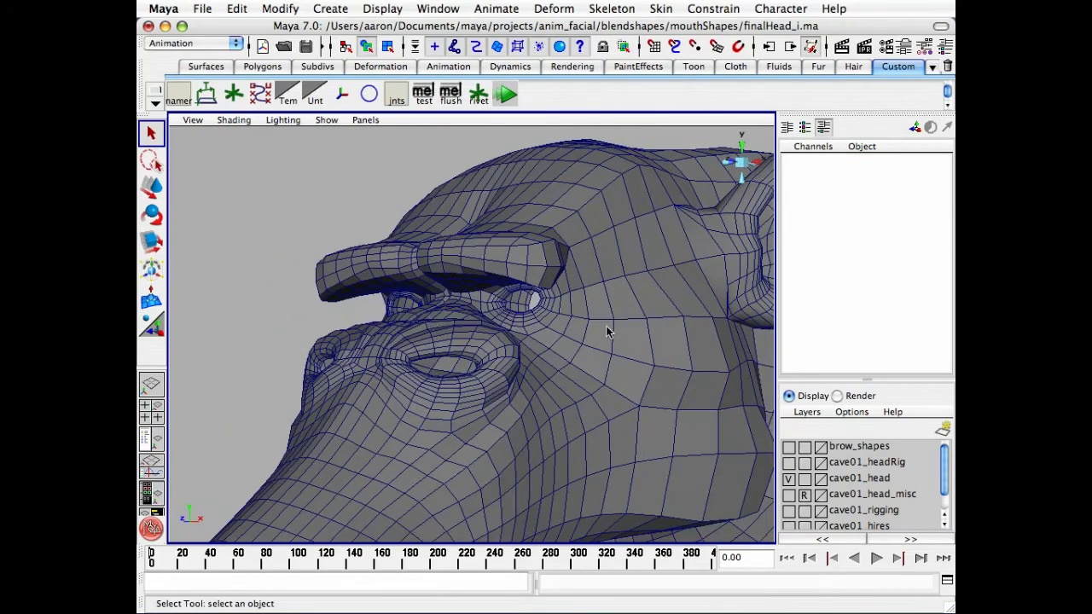